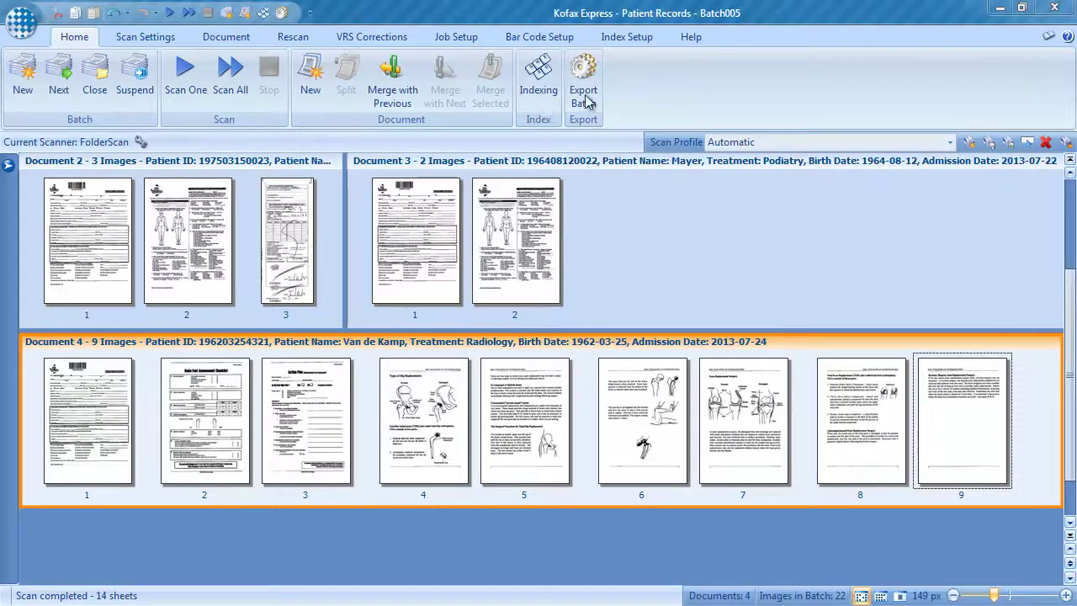
Step: Export batch Batch005 of the Patient Records job, confirm the export, and dismiss the export report
click(586, 100)
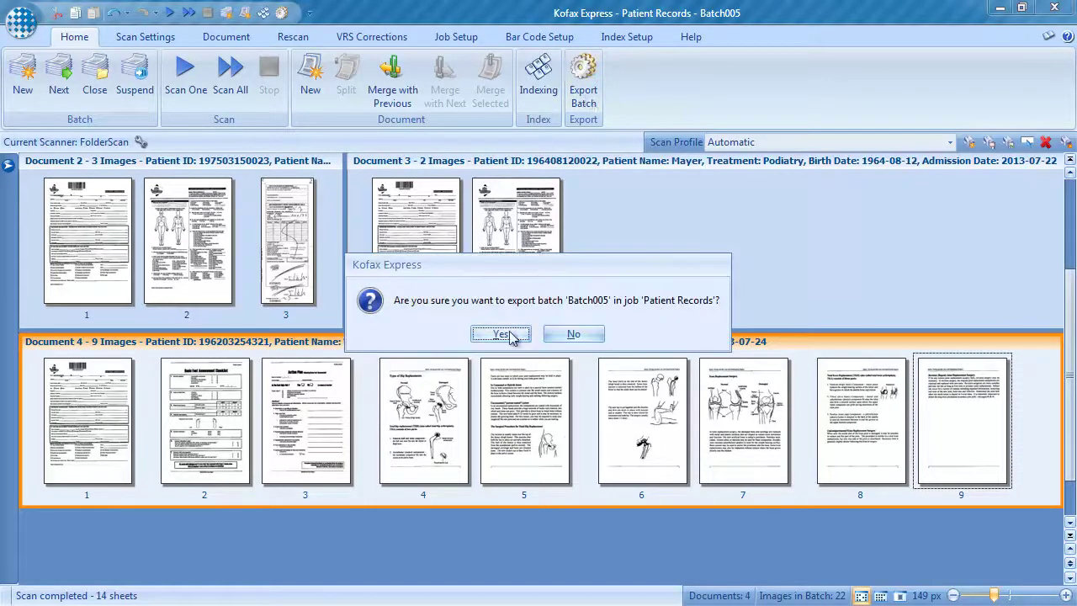
click(505, 334)
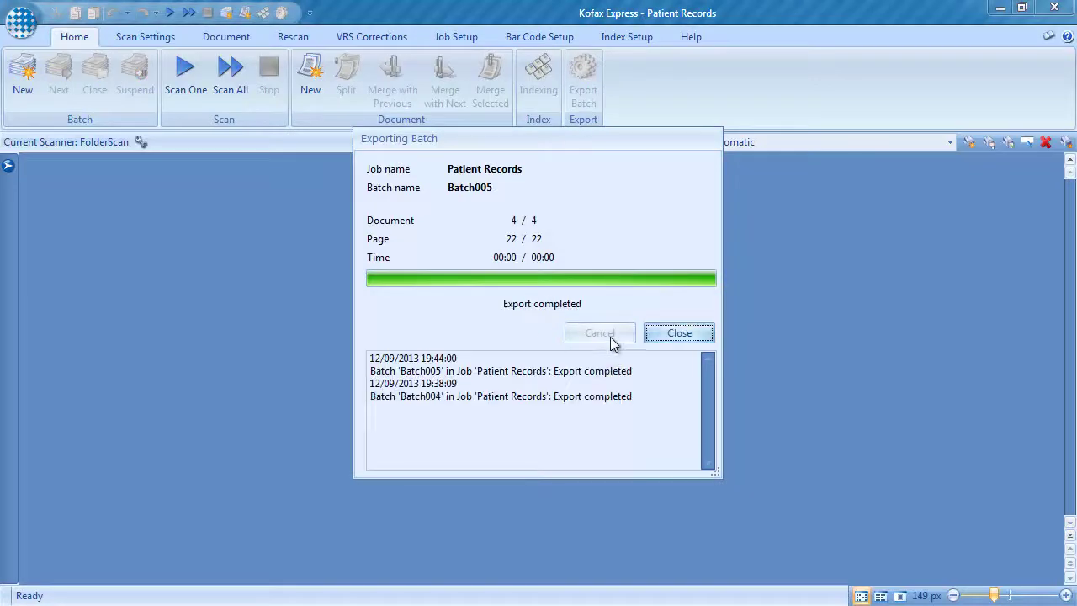
click(675, 333)
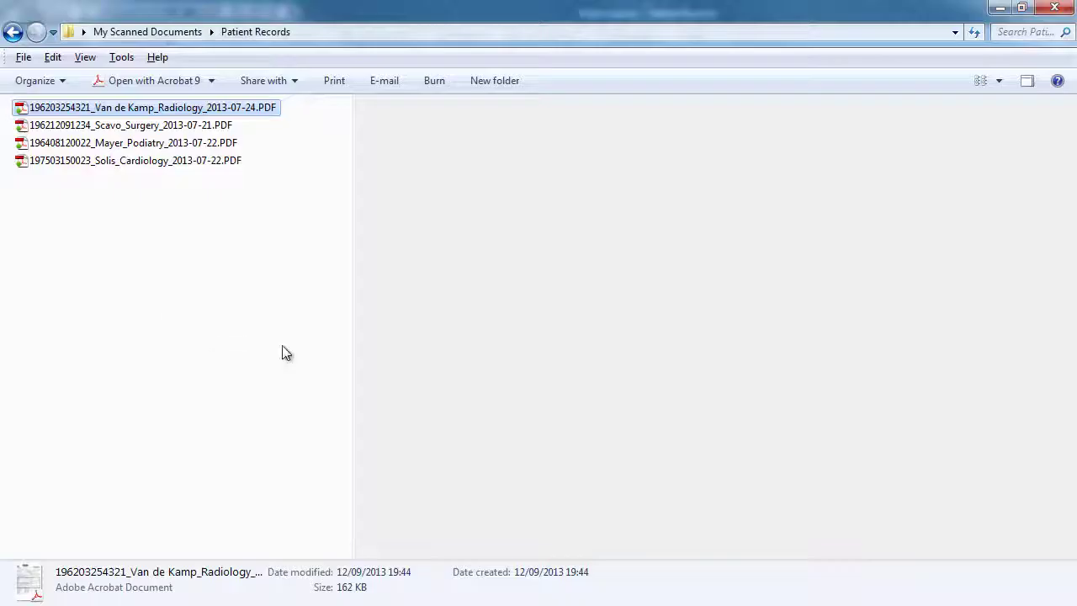
Step: Preview the exported surgery, podiatry and cardiology PDFs in the Patient Records folder, paging through the cardiology file at full-page size
click(145, 126)
click(141, 145)
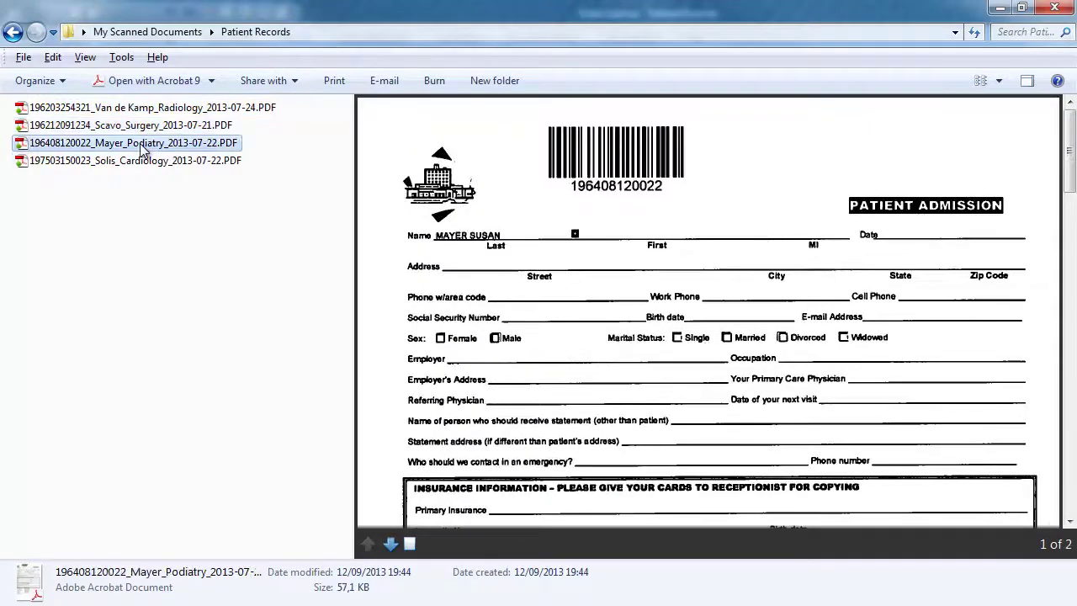
click(140, 161)
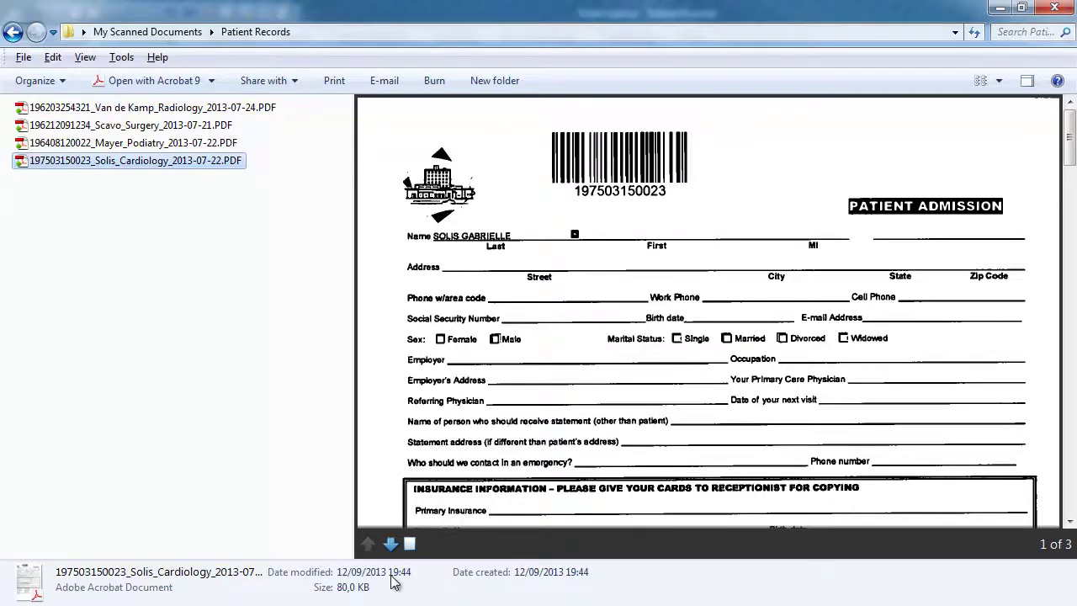
click(410, 545)
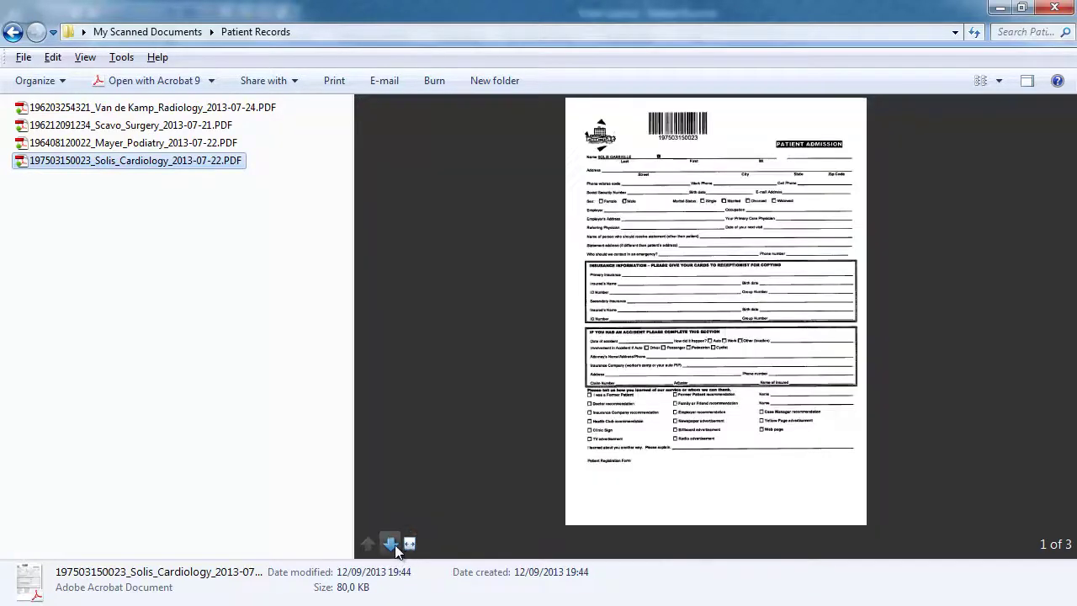
click(393, 544)
click(393, 544)
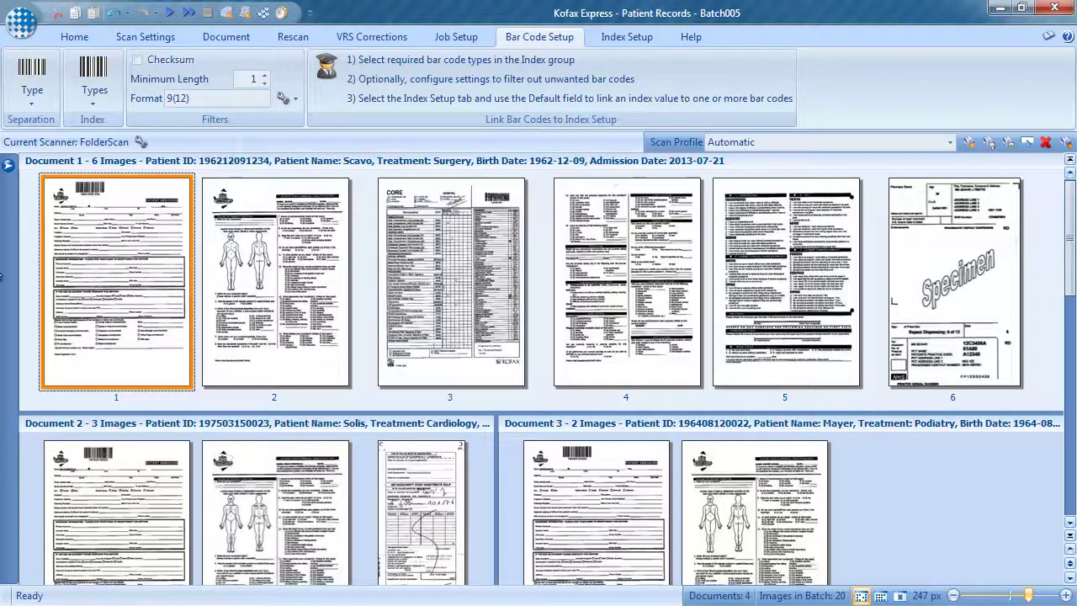
Step: Examine the bar code on the first page of Document 1 up close
double_click(150, 283)
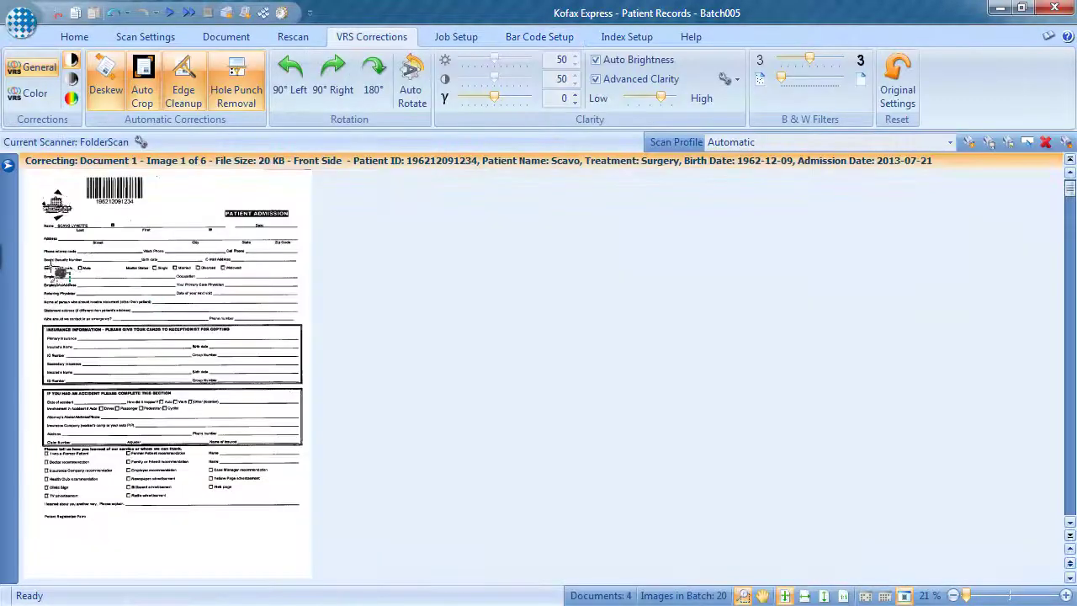
drag(32, 257, 203, 162)
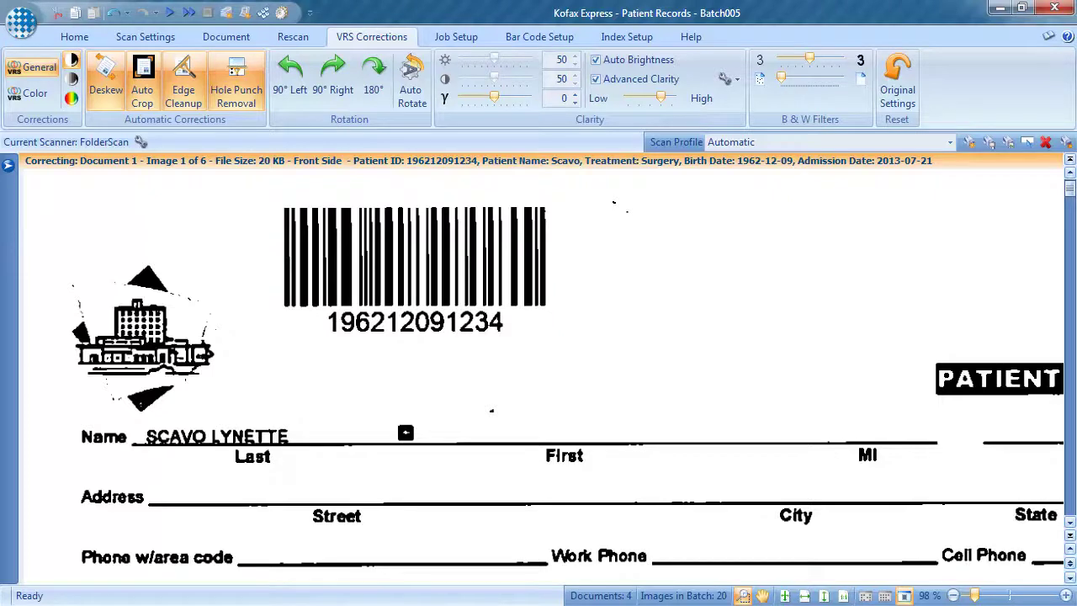
click(231, 331)
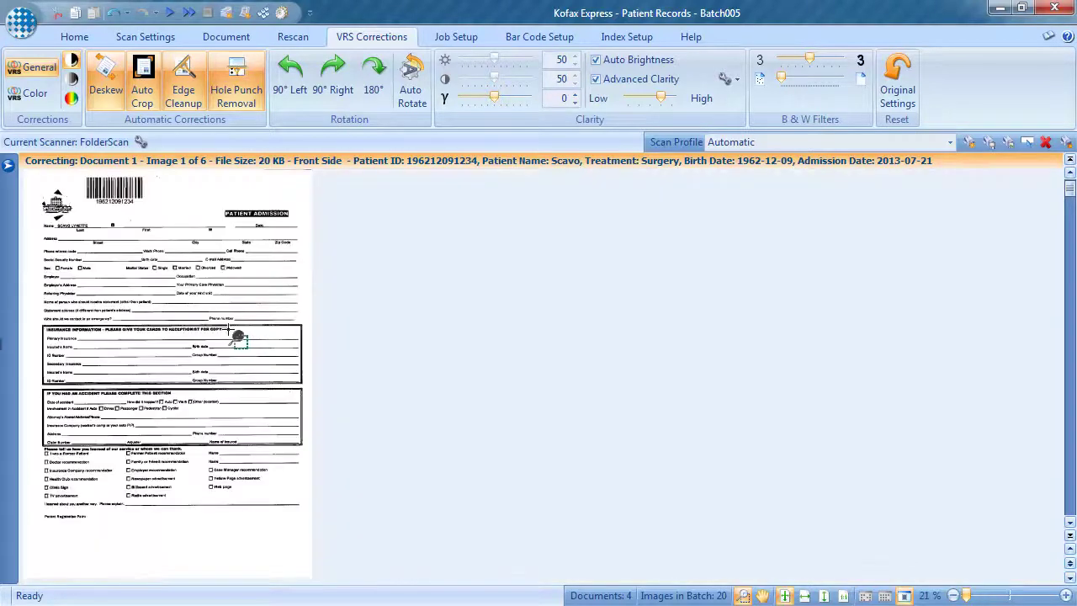
Step: Set Code 128 as the document separation bar code type and enable Code 128 as an index bar code type
click(549, 39)
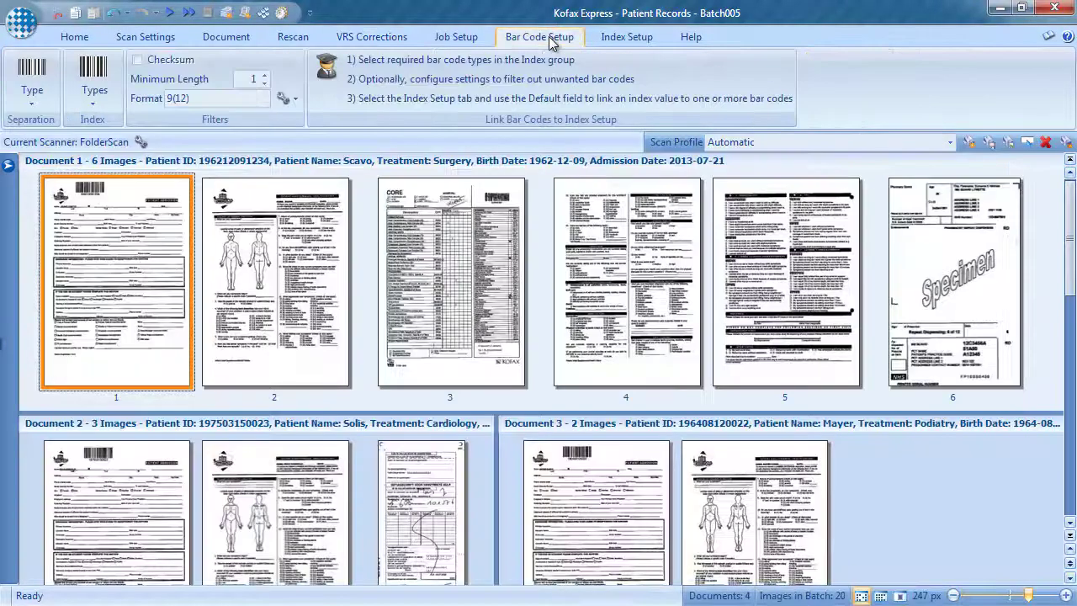
click(34, 101)
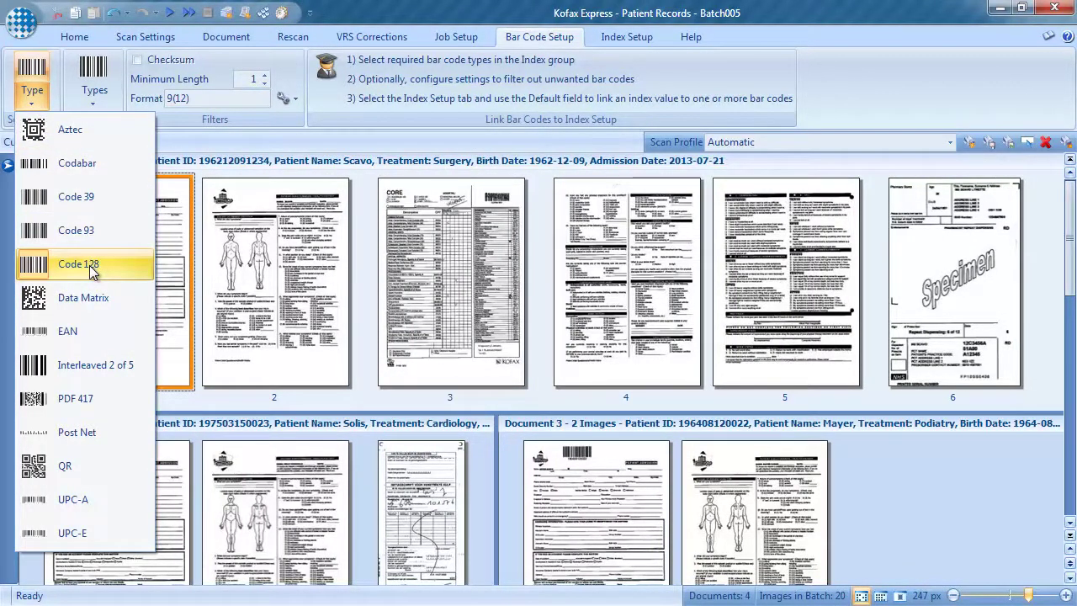
click(33, 99)
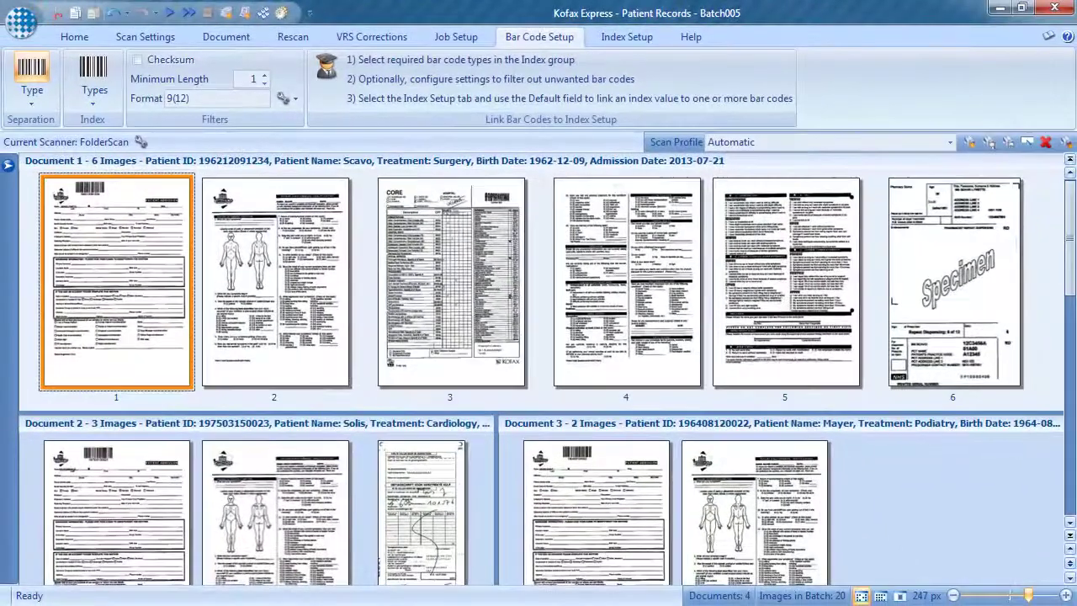
click(106, 99)
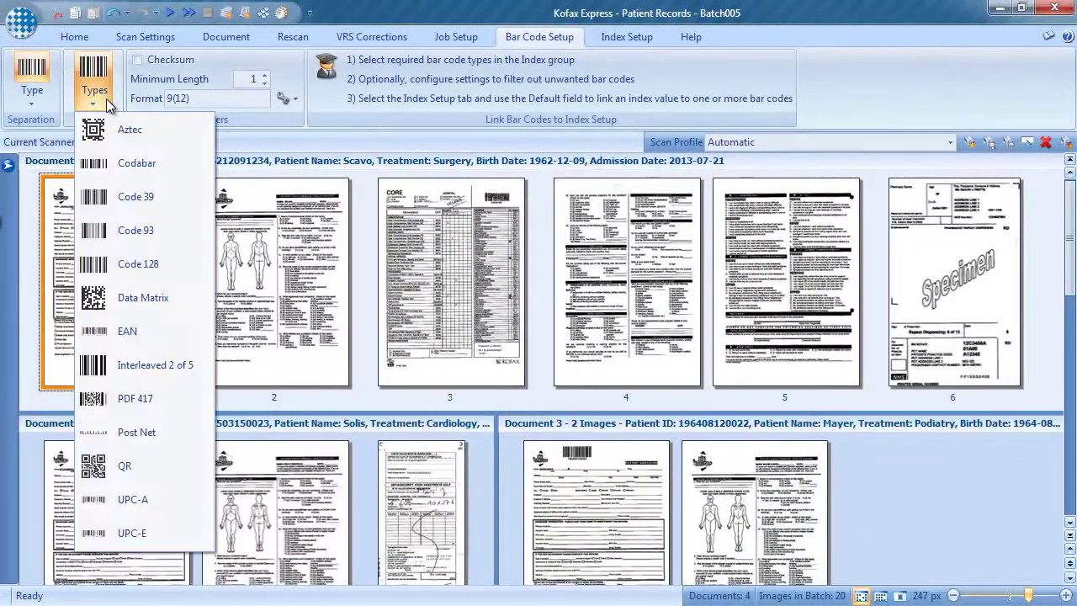
click(142, 266)
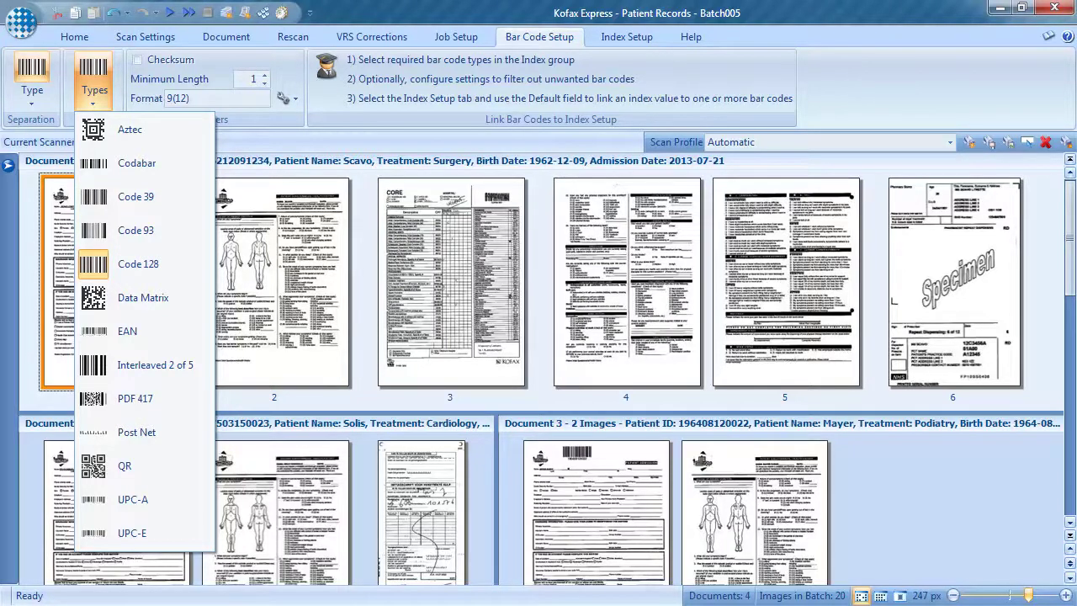
click(461, 328)
Step: Inspect the overprinted bar code on page 3 of Document 1 and return to the batch overview
double_click(451, 268)
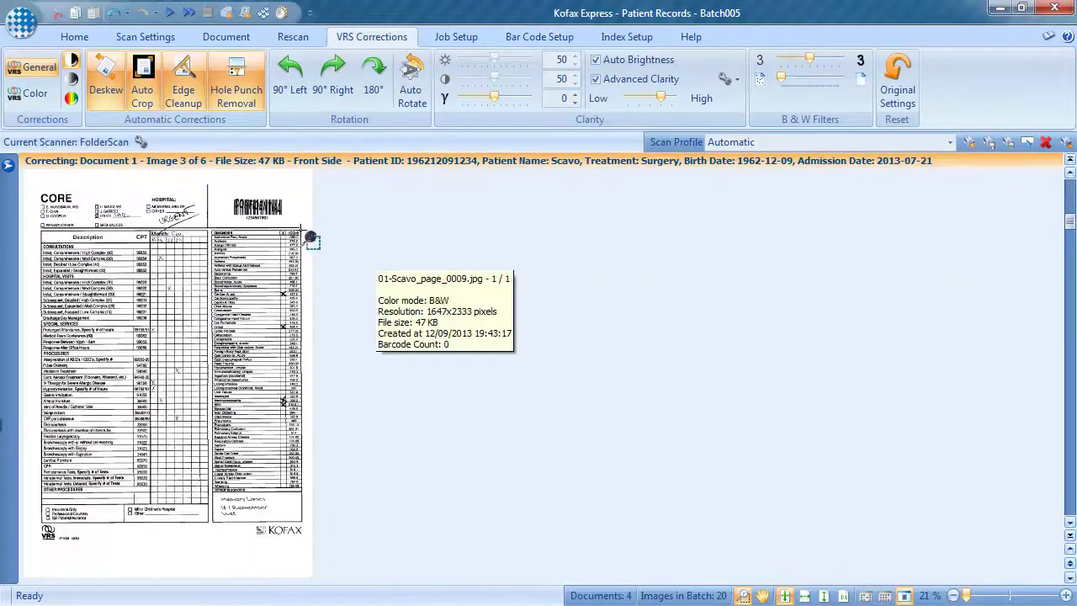
drag(92, 181, 296, 256)
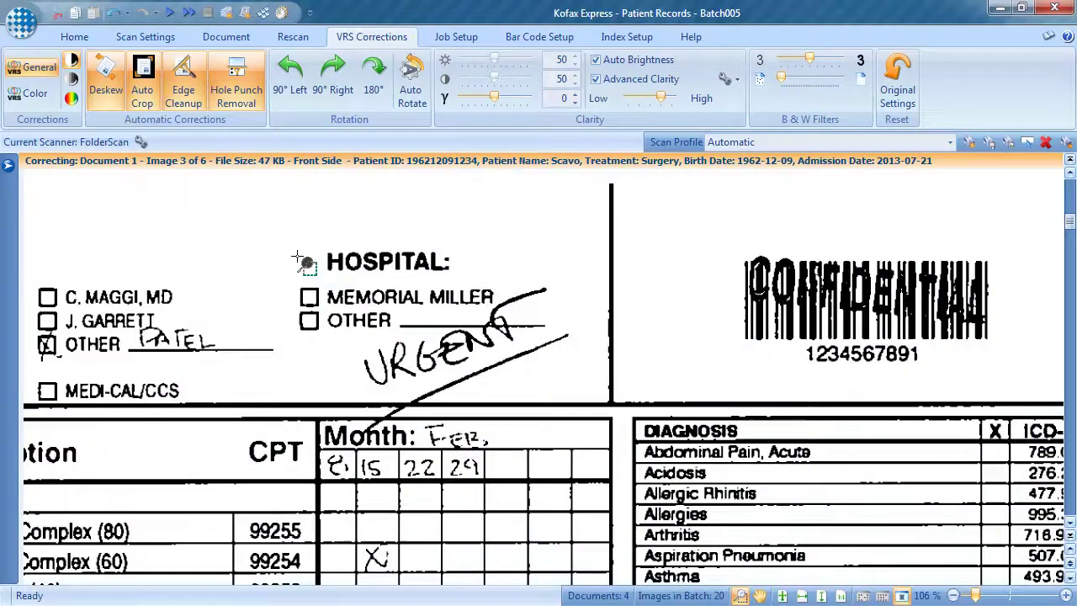
right_click(516, 263)
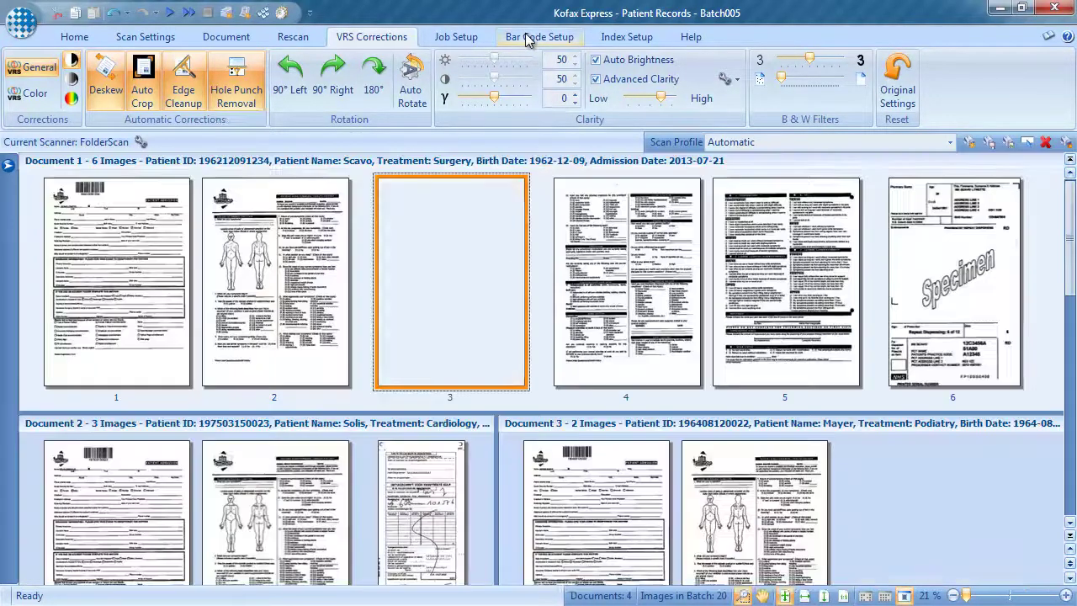
Step: Set the bar code filters to a minimum length of 12 with the format 9(12)
click(528, 39)
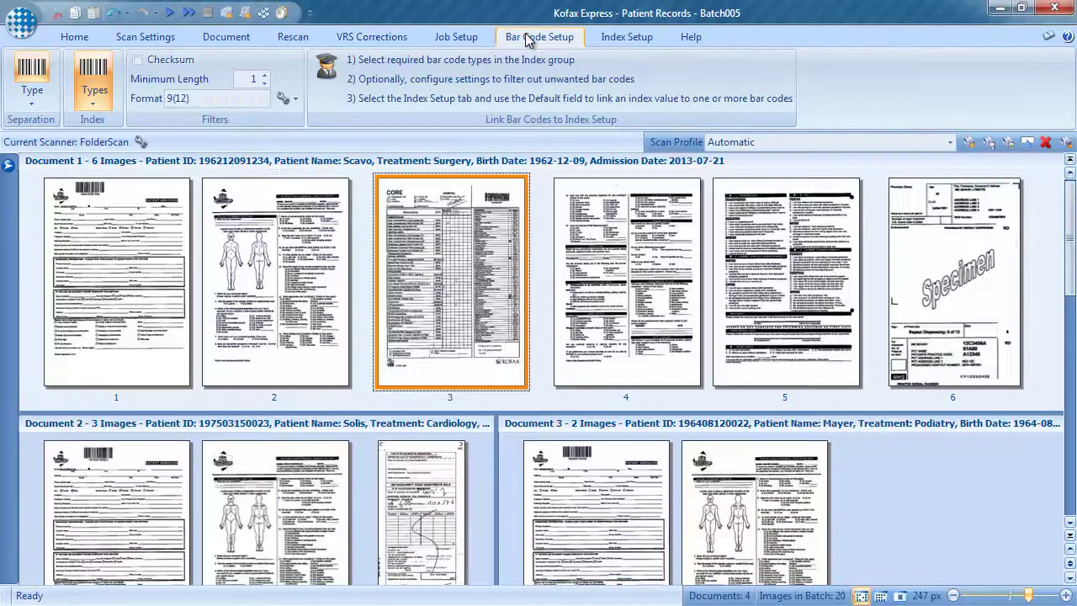
click(251, 79)
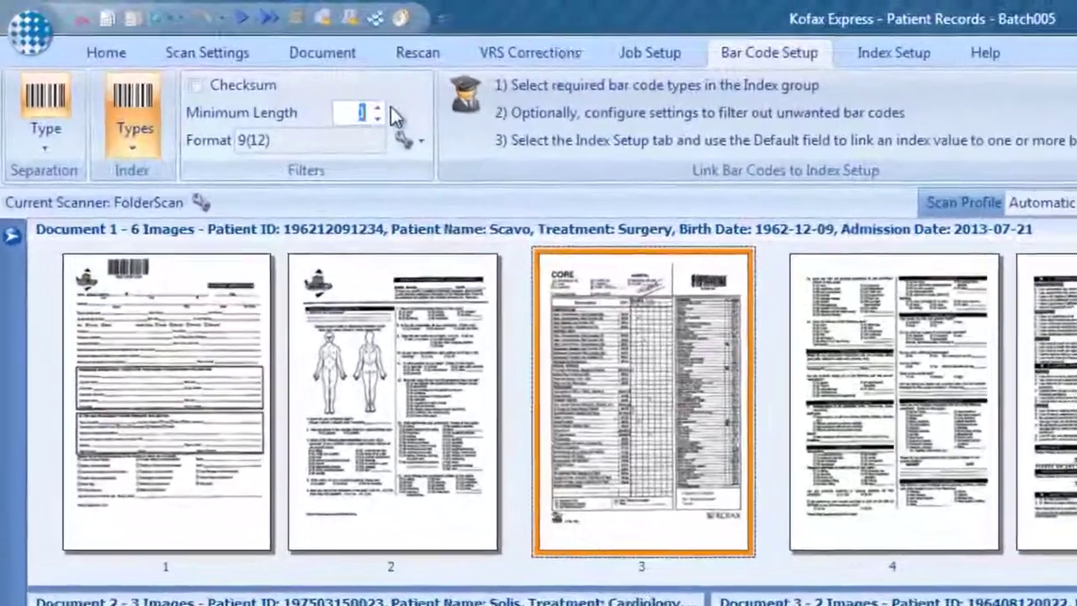
text(12)
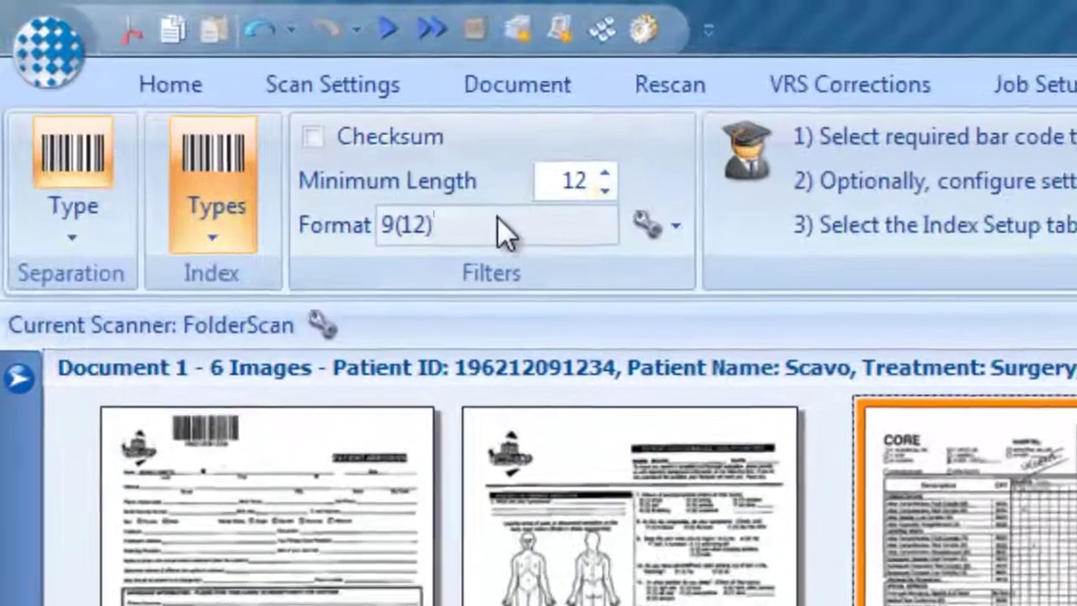
click(455, 202)
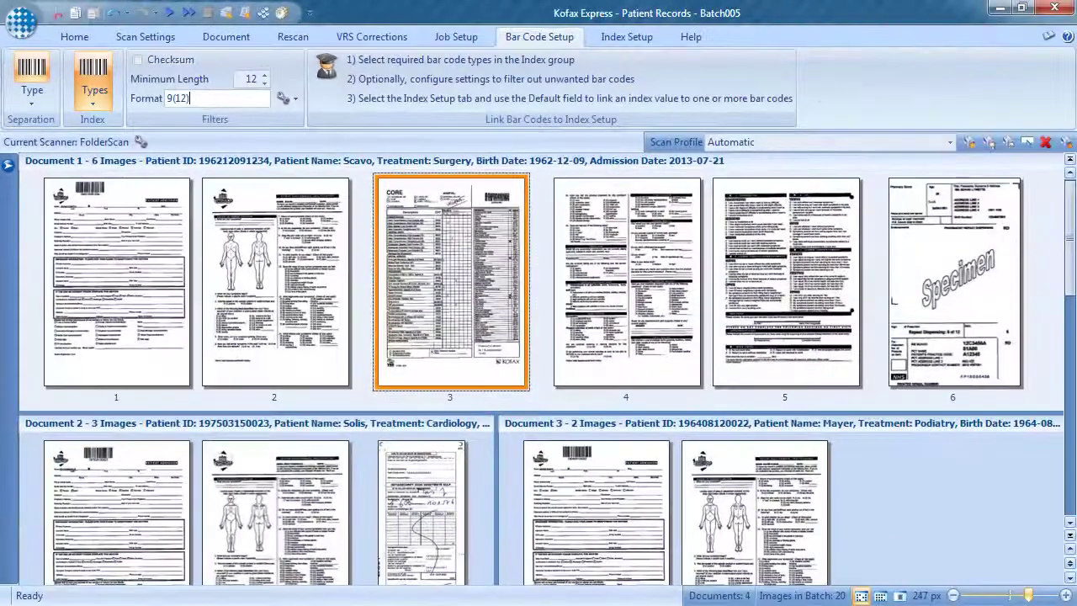
Step: In the index setup, set the Patient ID field's type to Database lookup
click(625, 42)
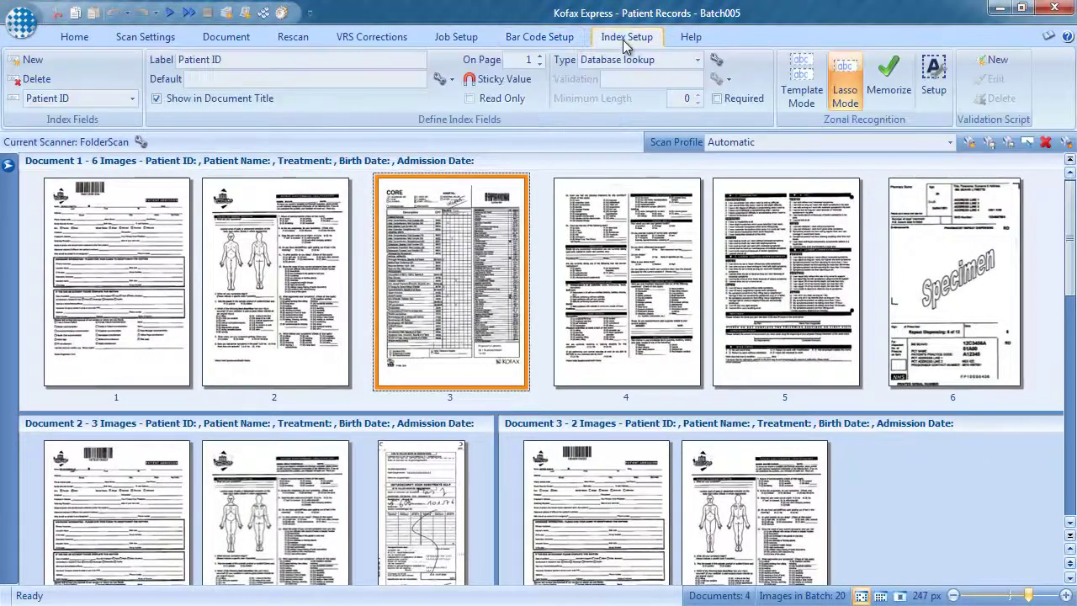
click(132, 99)
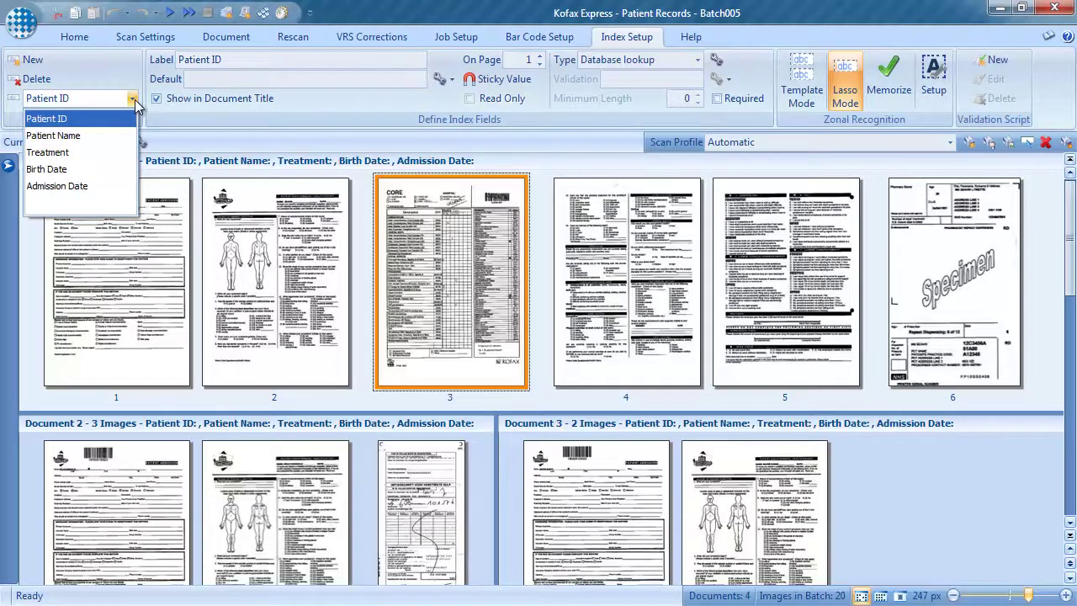
click(241, 60)
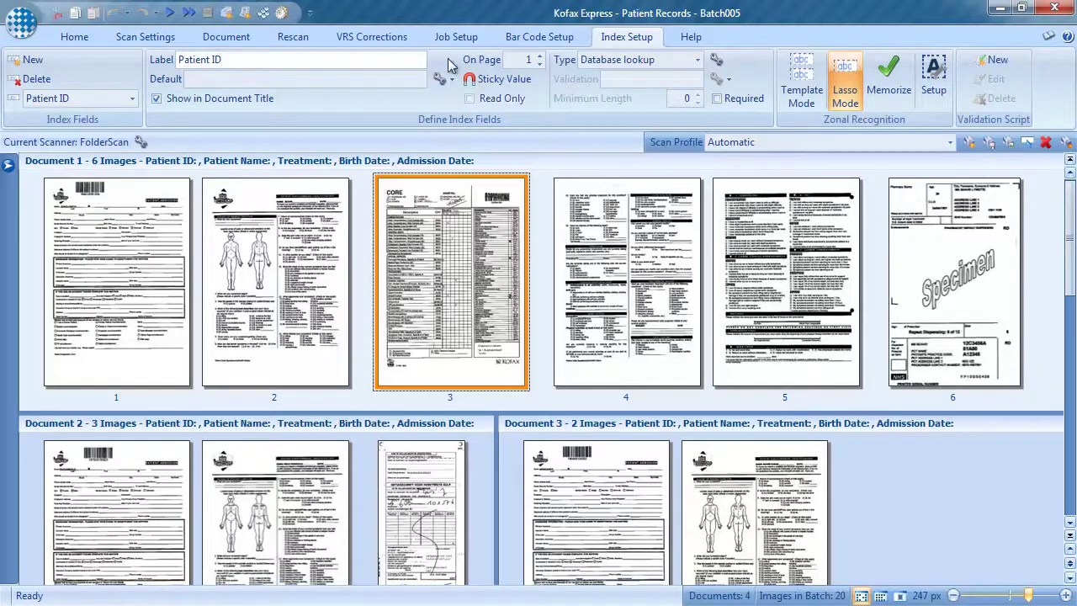
click(697, 60)
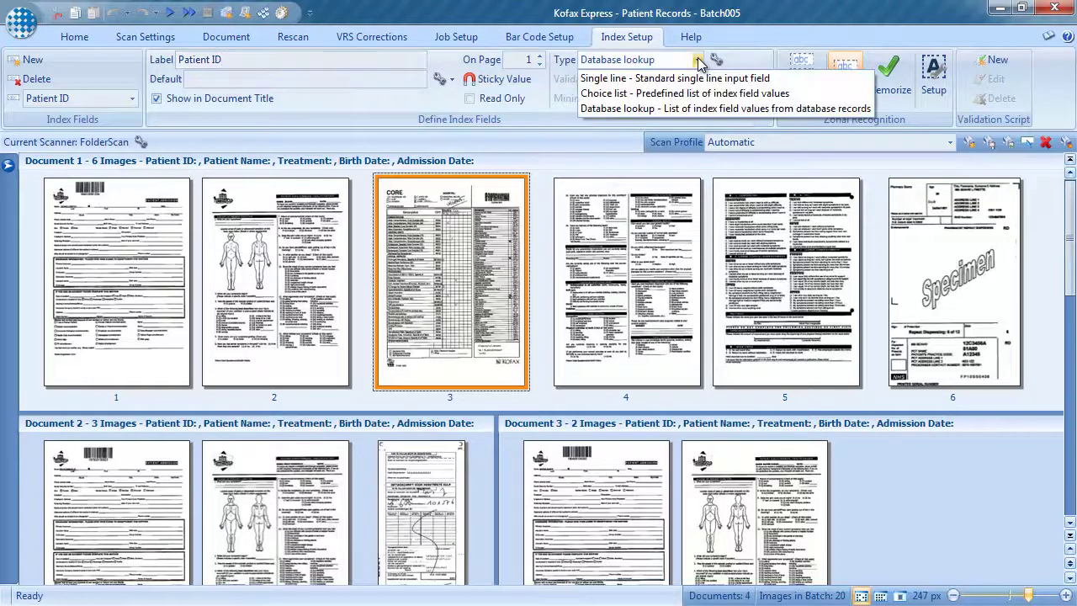
click(685, 110)
Step: Set the Patient ID field's default value to {Bar Code 1}, keeping it on page 1
click(448, 79)
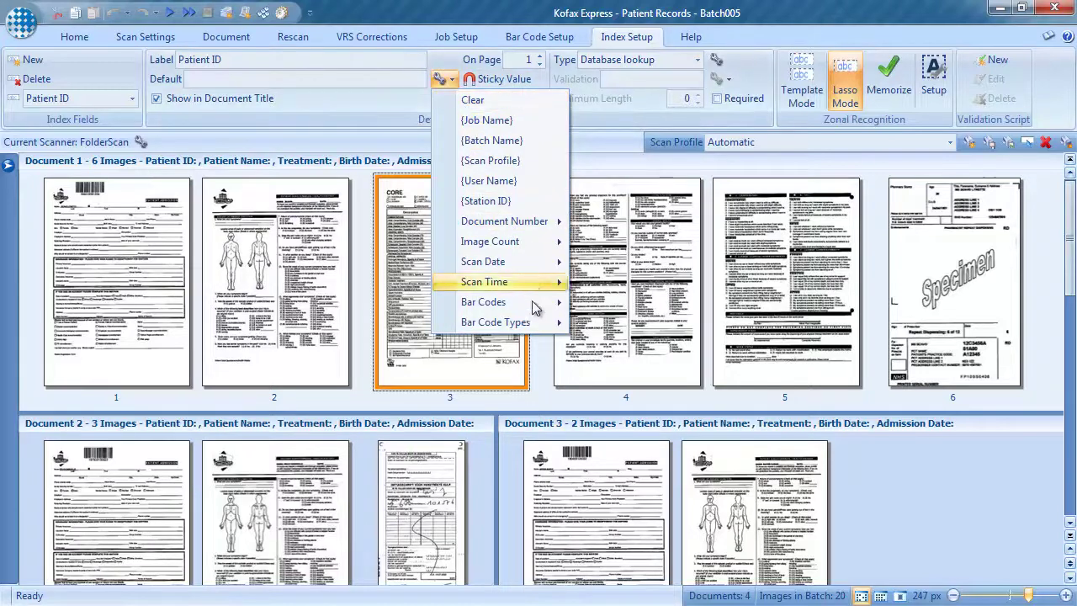
mouse_move(514, 302)
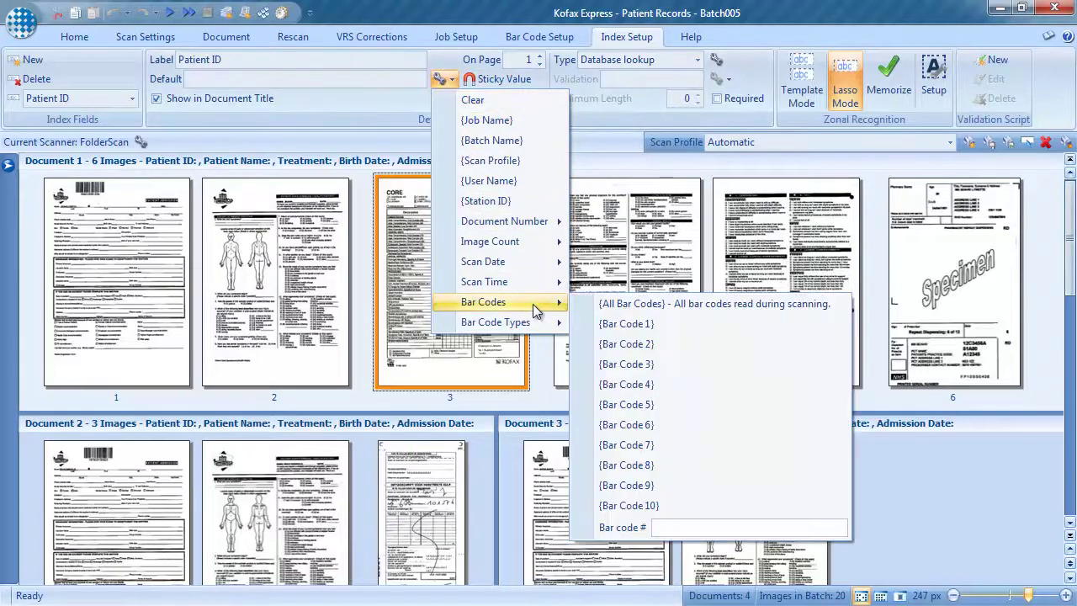
click(630, 326)
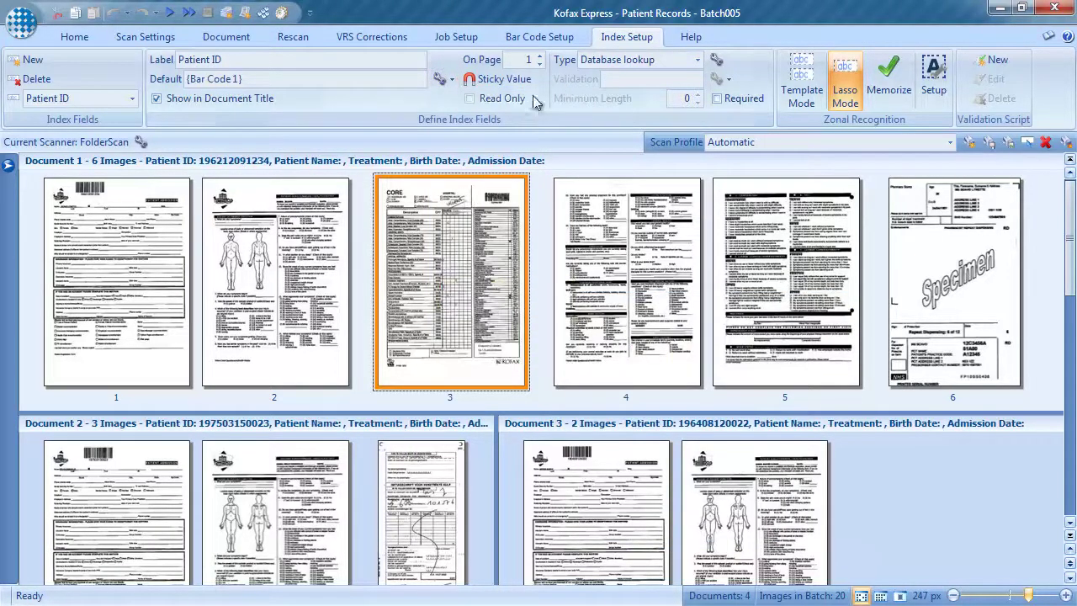
click(540, 55)
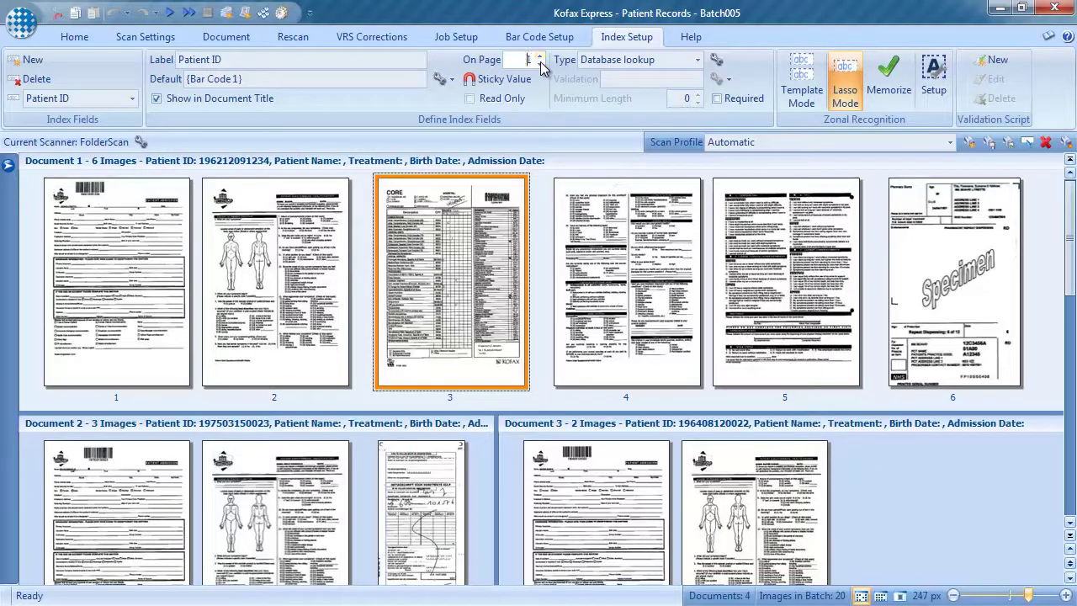
Step: Set the Patient Name index field's default to {ODBC_PatientLastName} from the PatientLookup database lookup
click(106, 100)
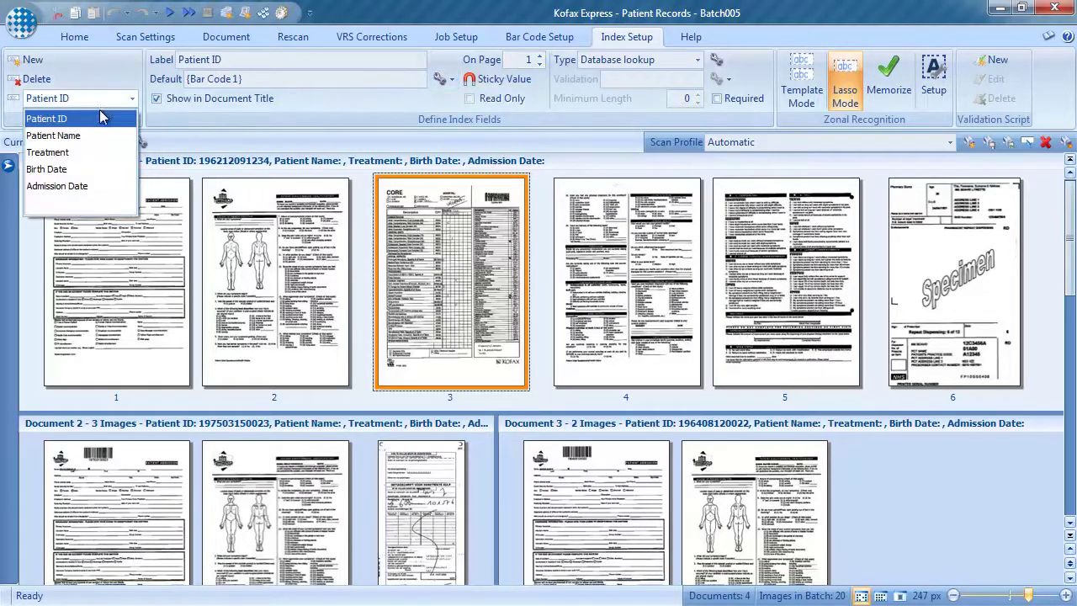
click(84, 136)
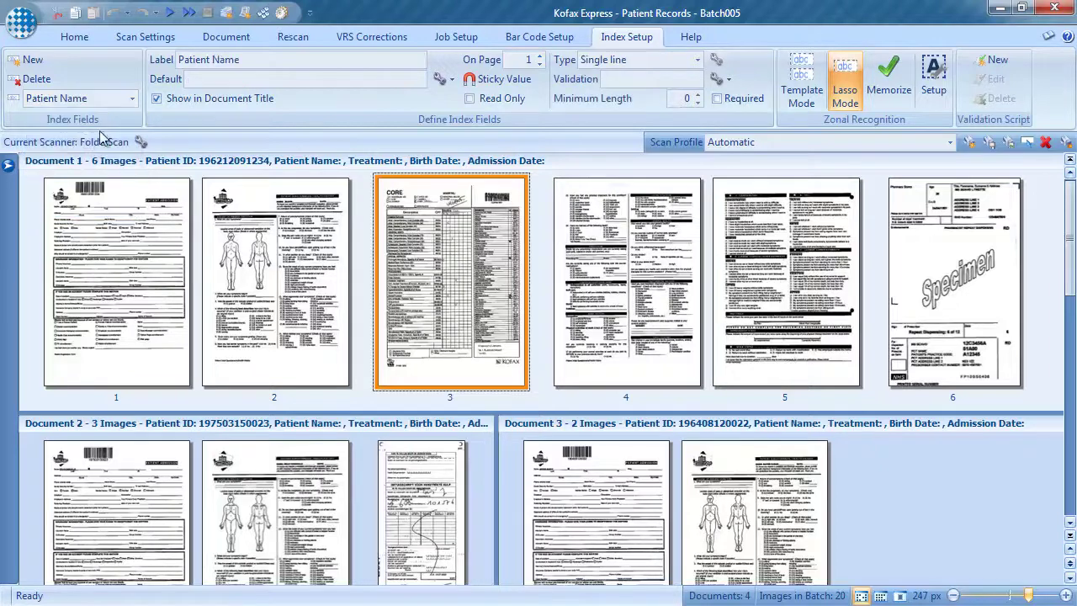
click(441, 79)
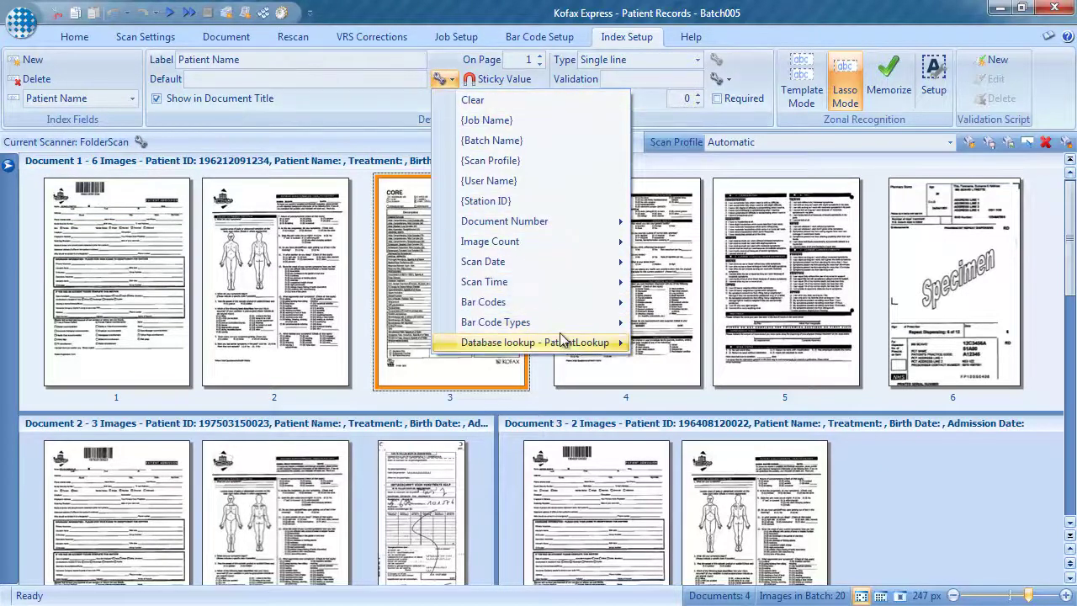
mouse_move(566, 342)
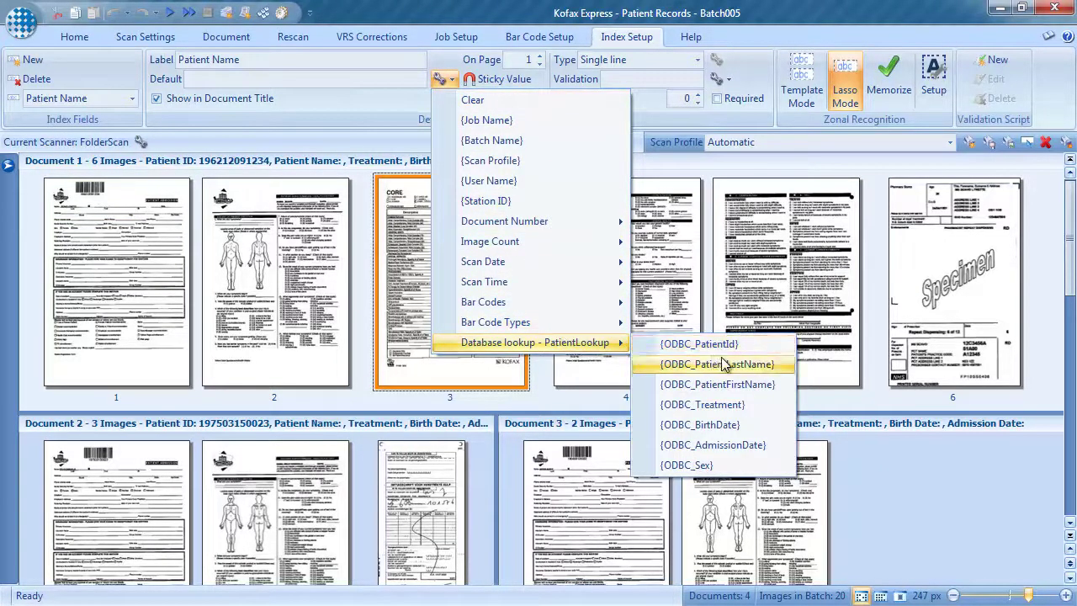
click(747, 367)
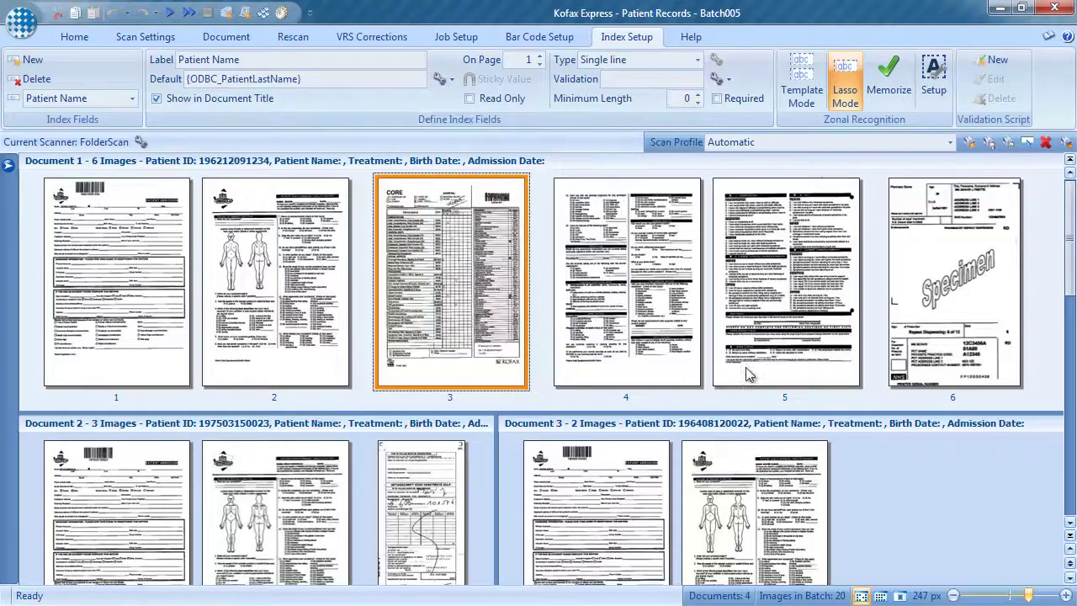
Step: Set the Treatment index field's default to {ODBC_Treatment} from the PatientLookup database lookup
click(102, 98)
click(92, 153)
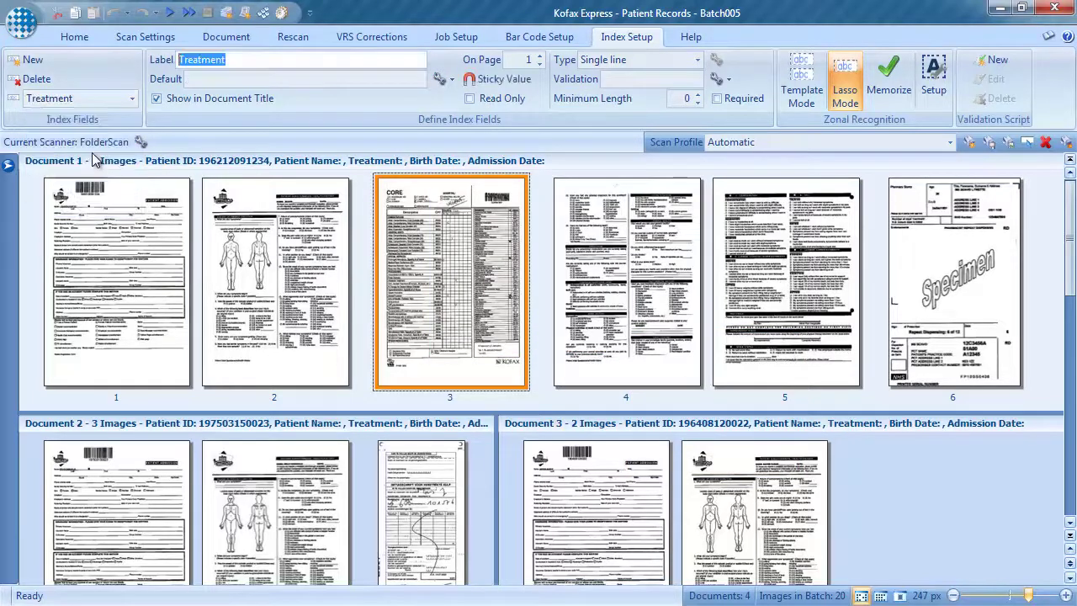
click(441, 78)
mouse_move(538, 344)
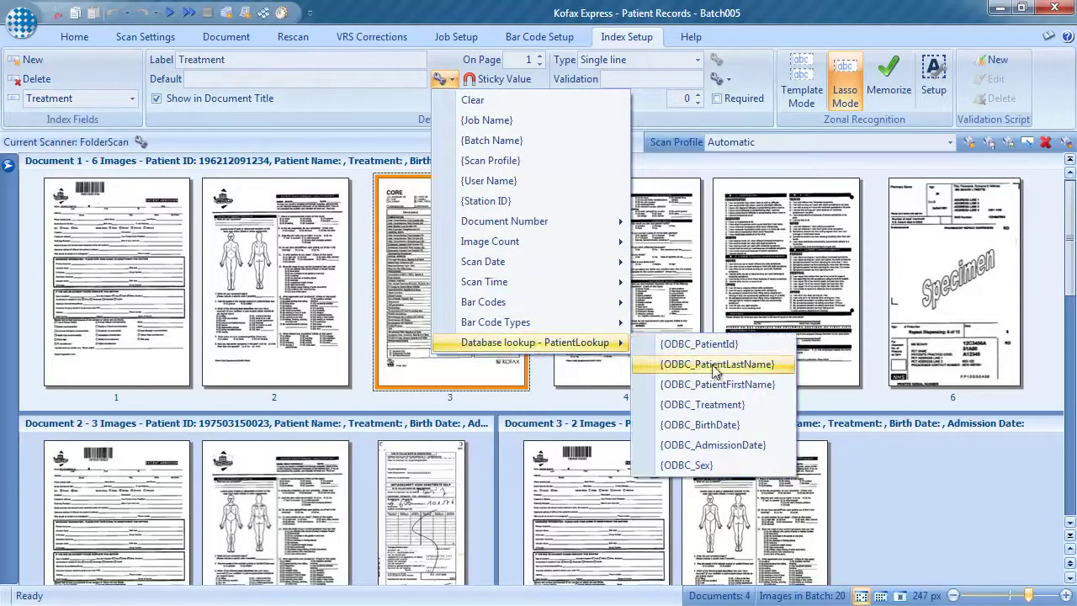
click(726, 404)
click(130, 99)
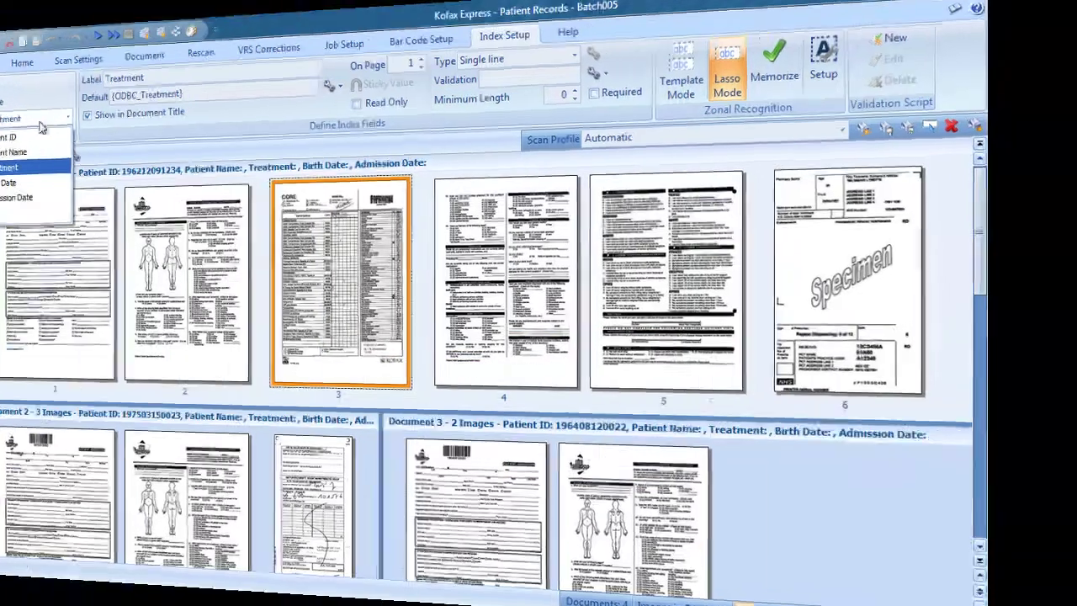
click(84, 178)
Step: In the job's Multipage export setup, replace the document file name with the Patient ID index value, {IndexValue1}
click(459, 37)
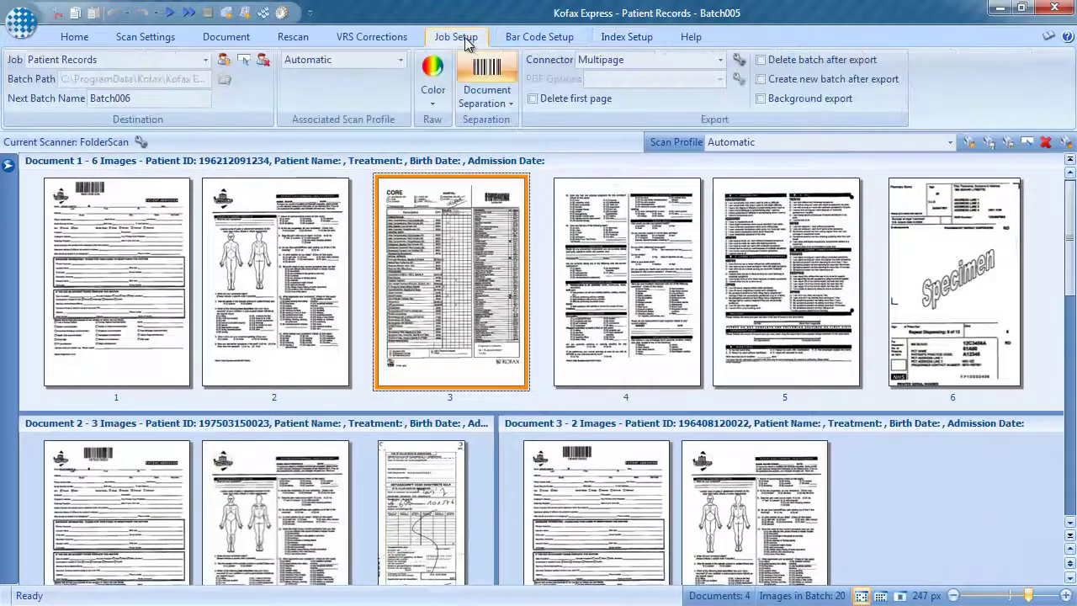
click(738, 60)
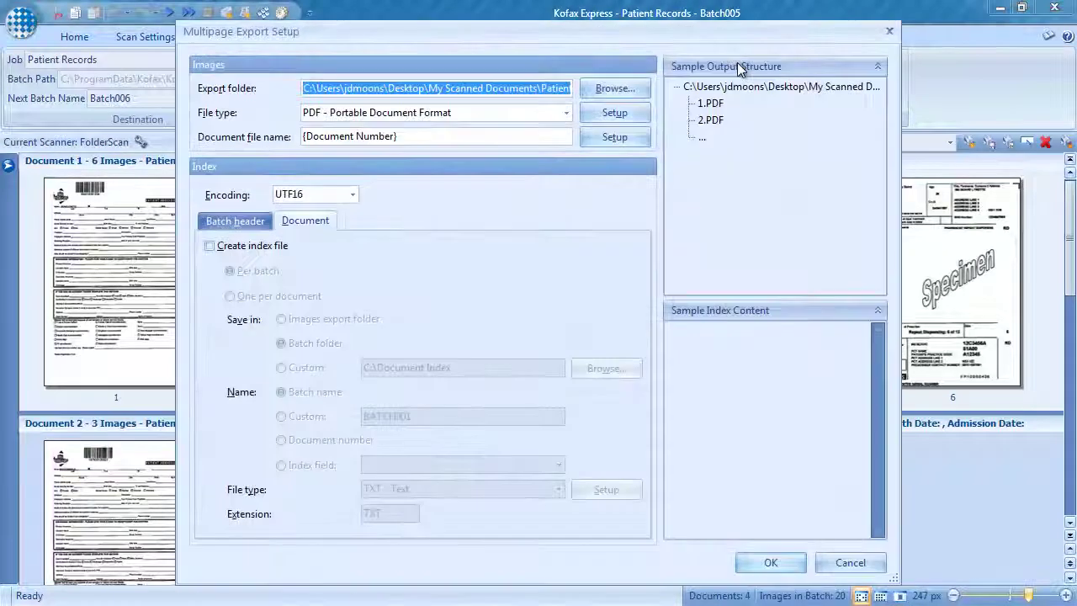
drag(459, 133, 298, 139)
key(Delete)
click(613, 138)
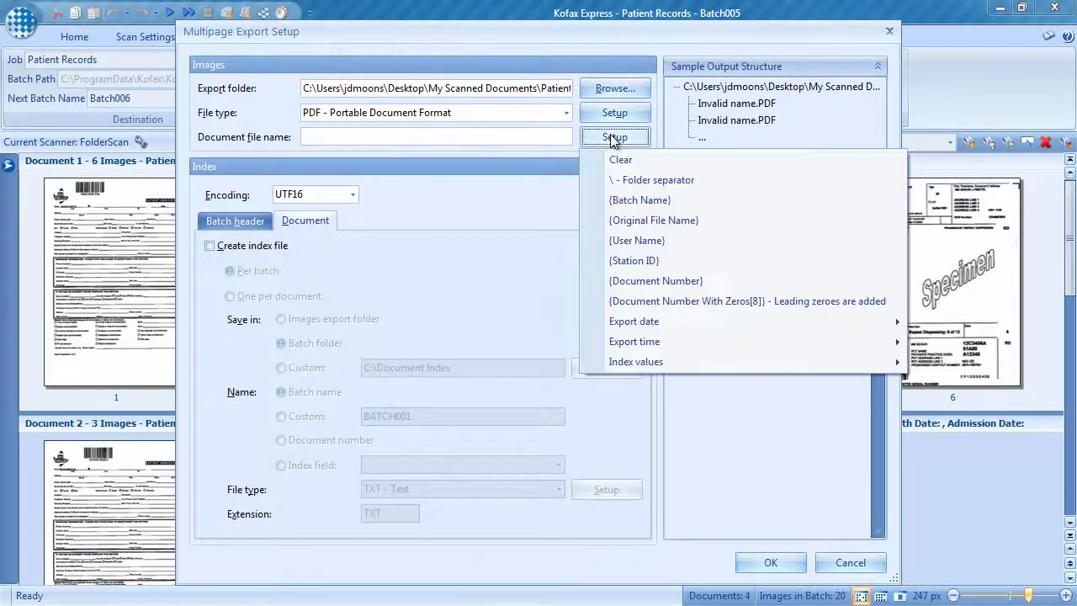
mouse_move(713, 365)
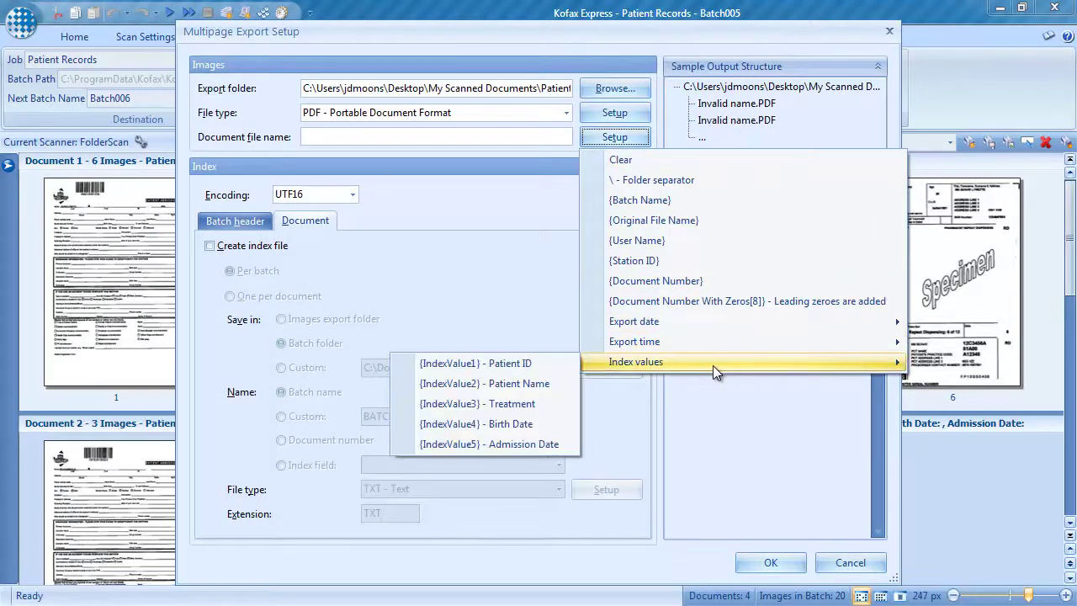
click(517, 368)
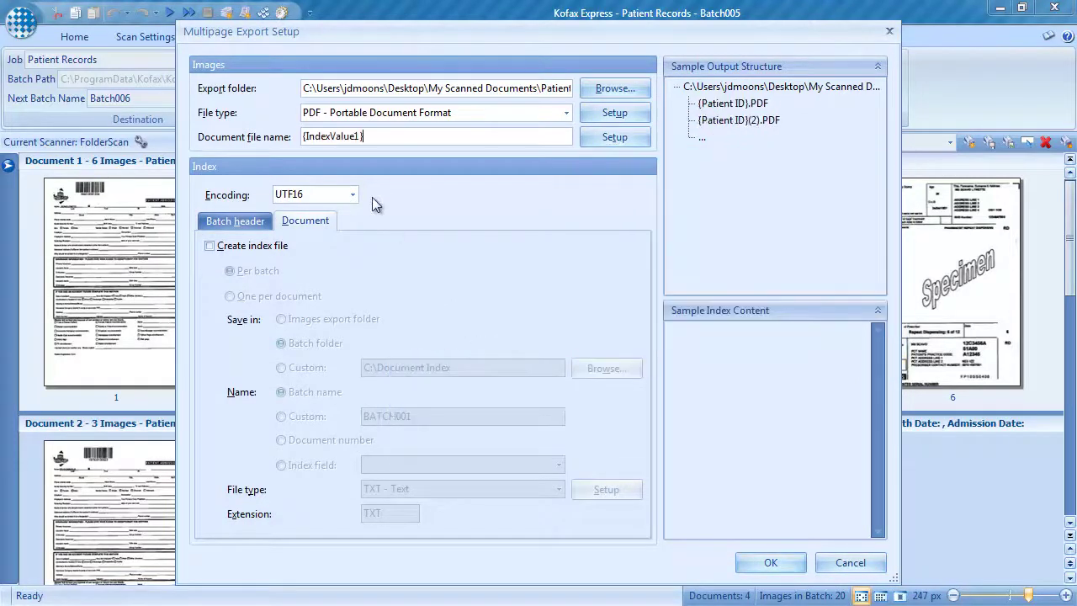
Step: Append the Patient Name and Treatment index values to the document file name, separated by underscores, giving {IndexValue1}_{IndexValue2}_{IndexValue3}
text(_)
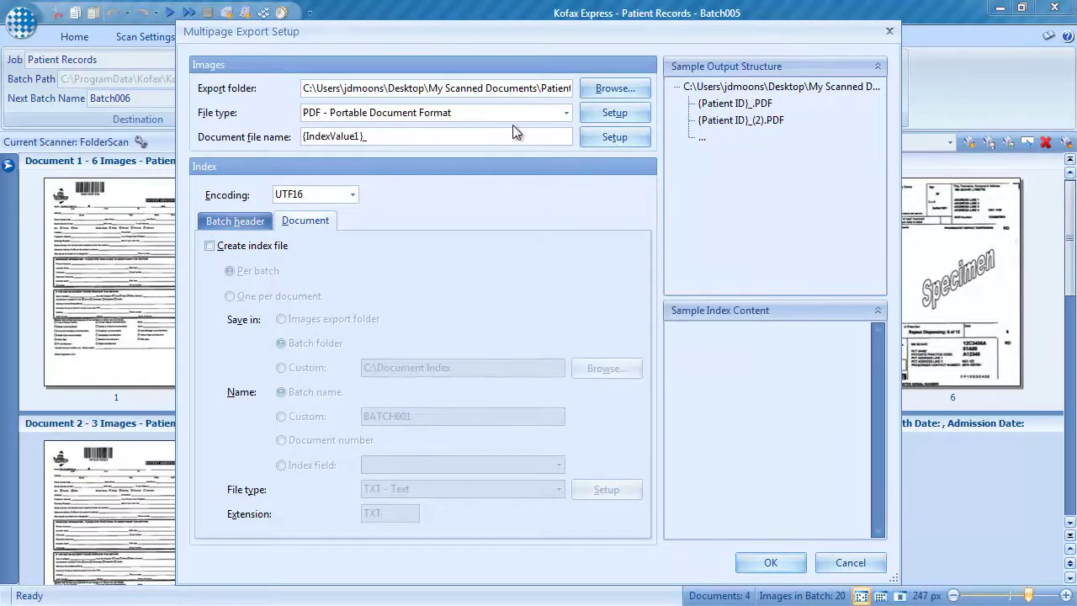
click(605, 140)
mouse_move(637, 364)
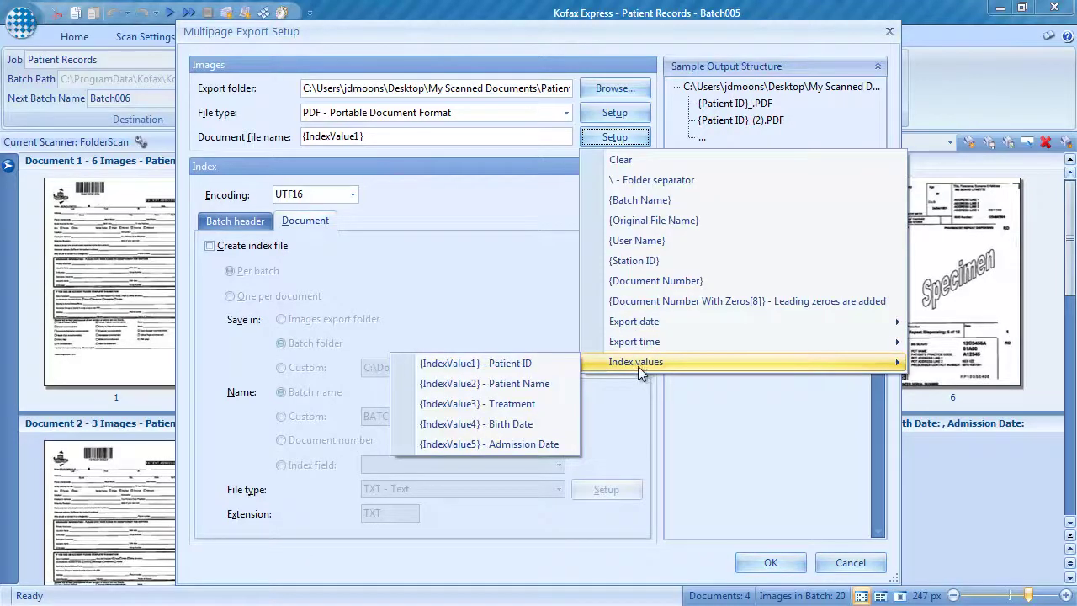
click(542, 384)
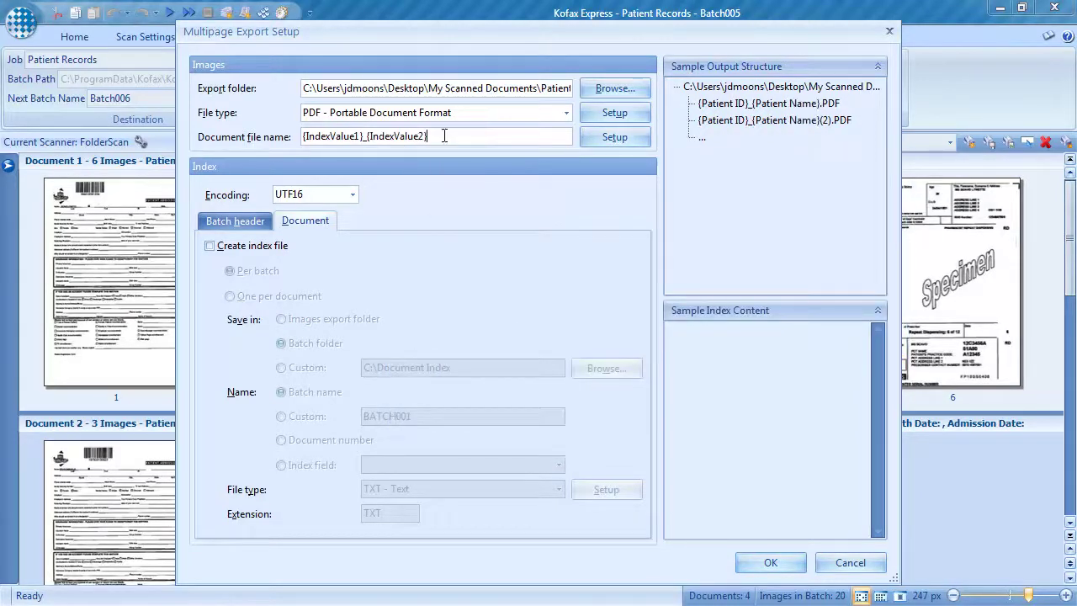
text(_)
click(605, 140)
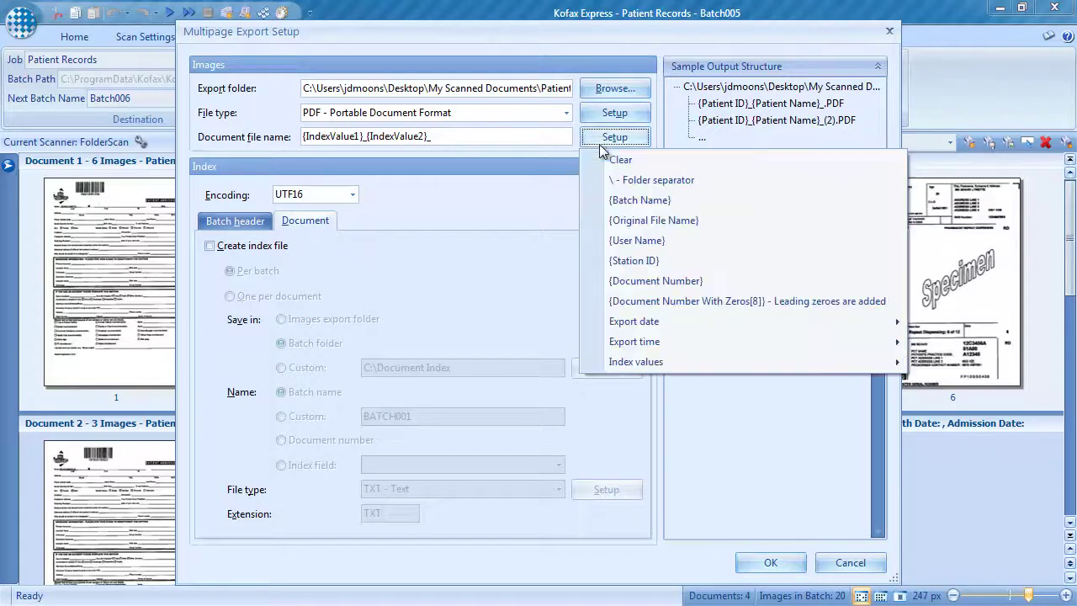
mouse_move(656, 364)
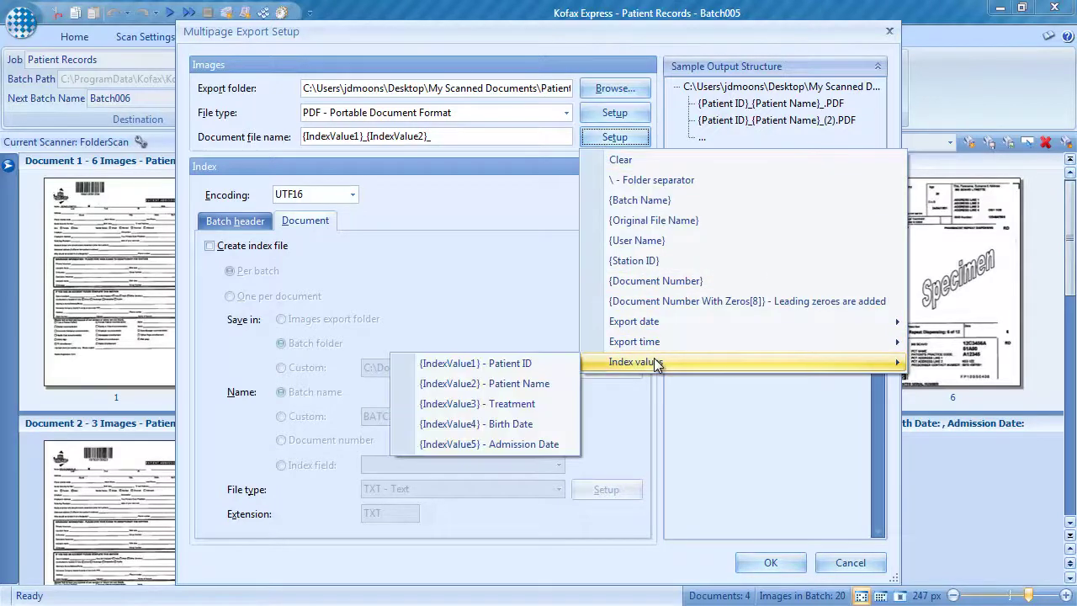
click(549, 404)
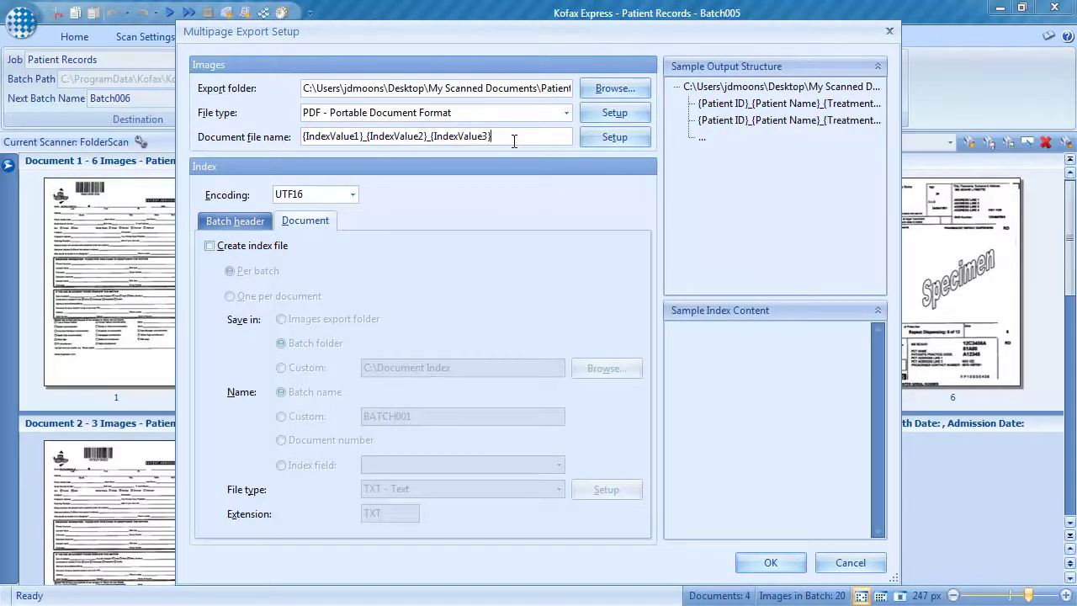
Step: Add an underscore and the Admission Date index value, {IndexValue5}, to the end of the document file name
click(616, 138)
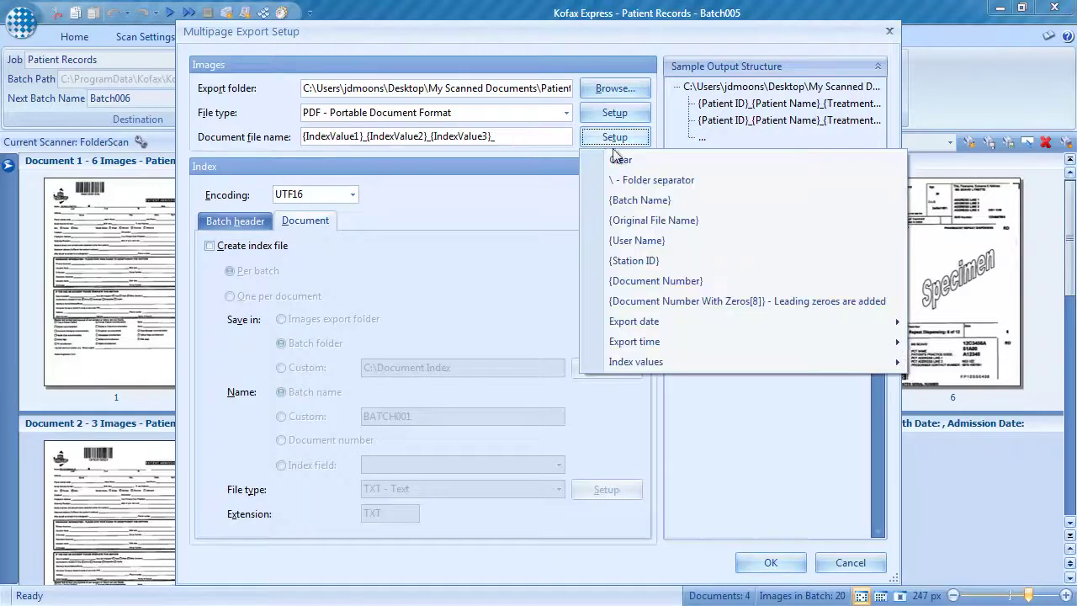
mouse_move(668, 363)
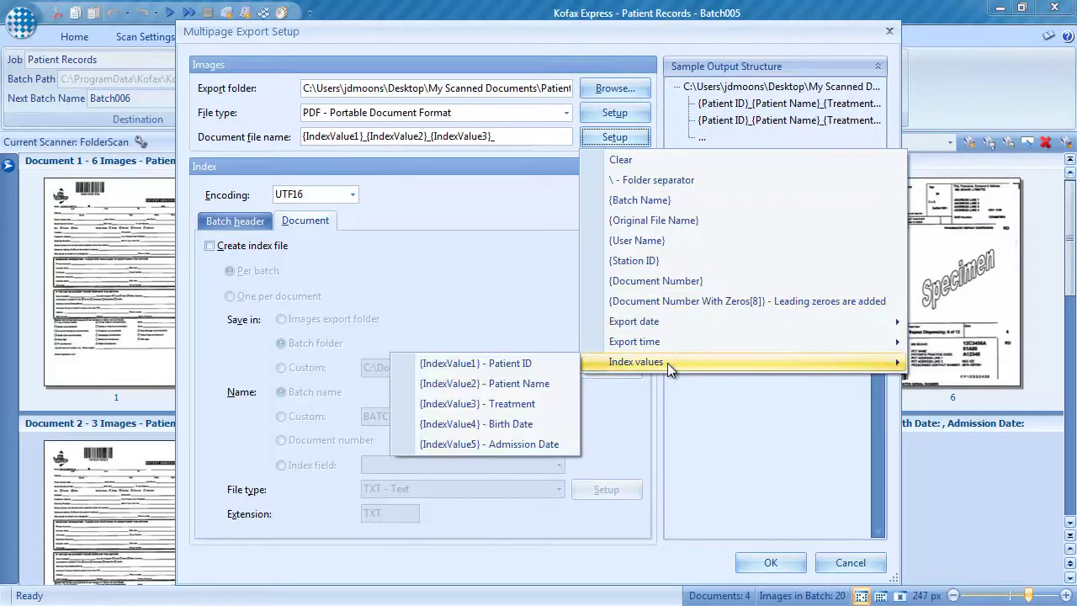
click(546, 443)
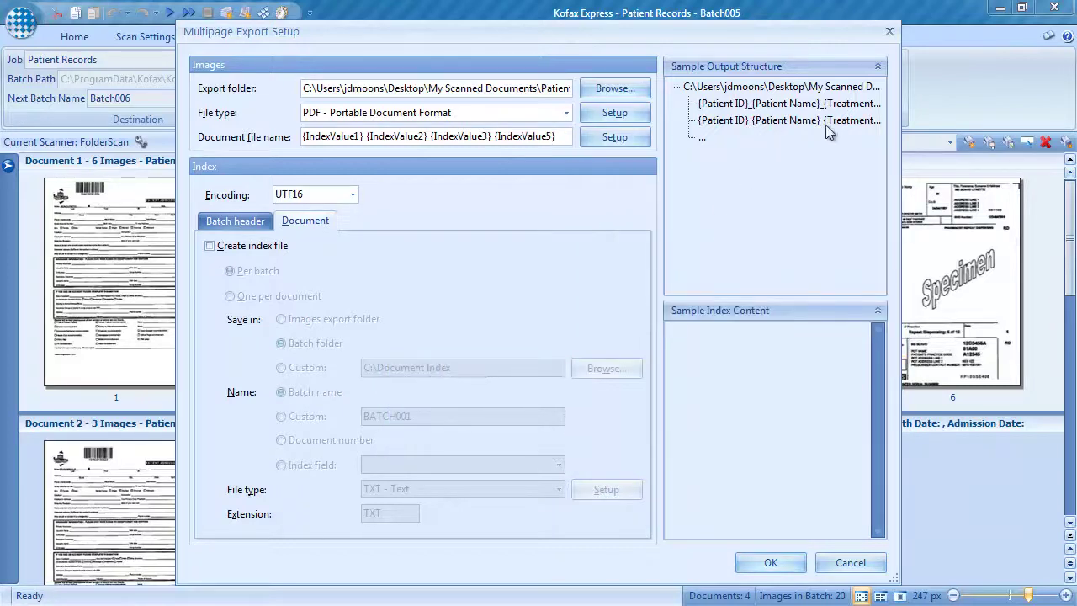